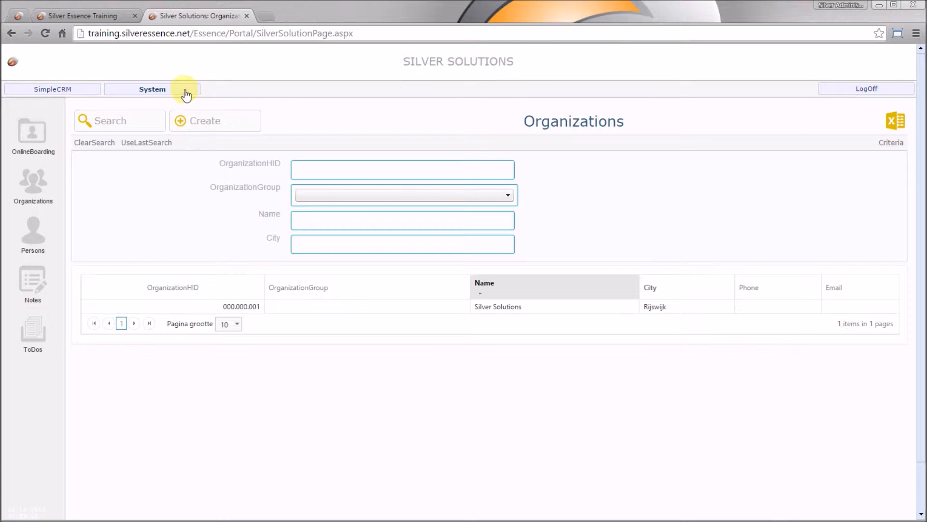
Open the Full Editor of the solution and log in to the partner portal with the account's username and password.
{"action": "left_click", "coordinate": [186, 94]}
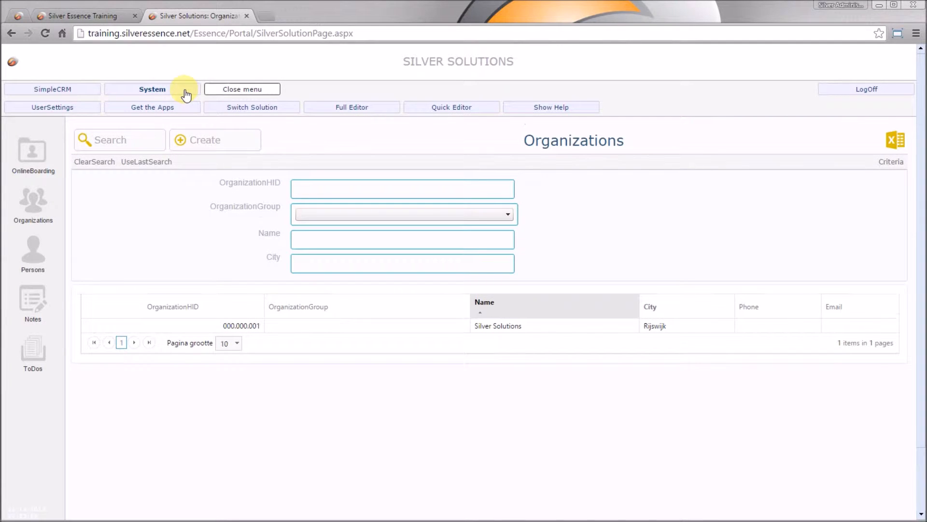
{"action": "left_click", "coordinate": [371, 106]}
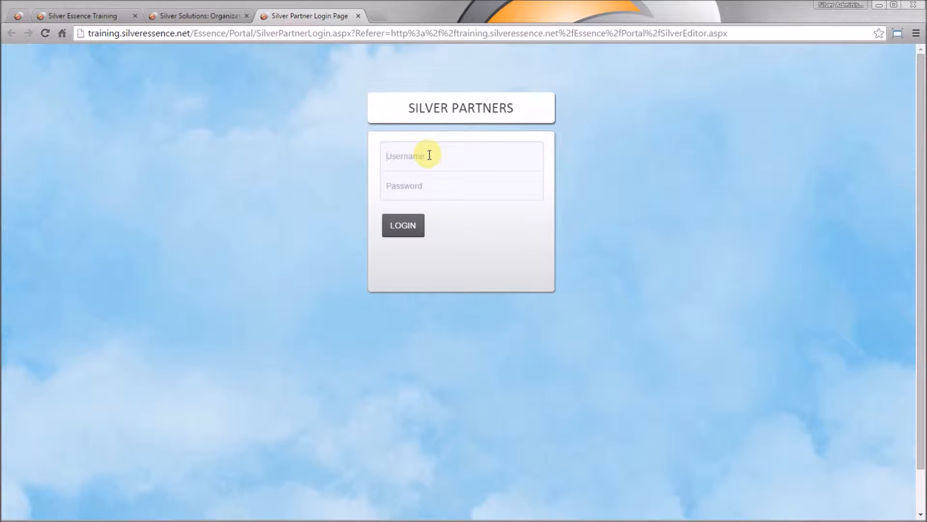
{"action": "type", "text": "OnlineBlo"}
{"action": "type", "text": "rding"}
{"action": "type", "text": "••••••••"}
{"action": "key", "text": "Return"}
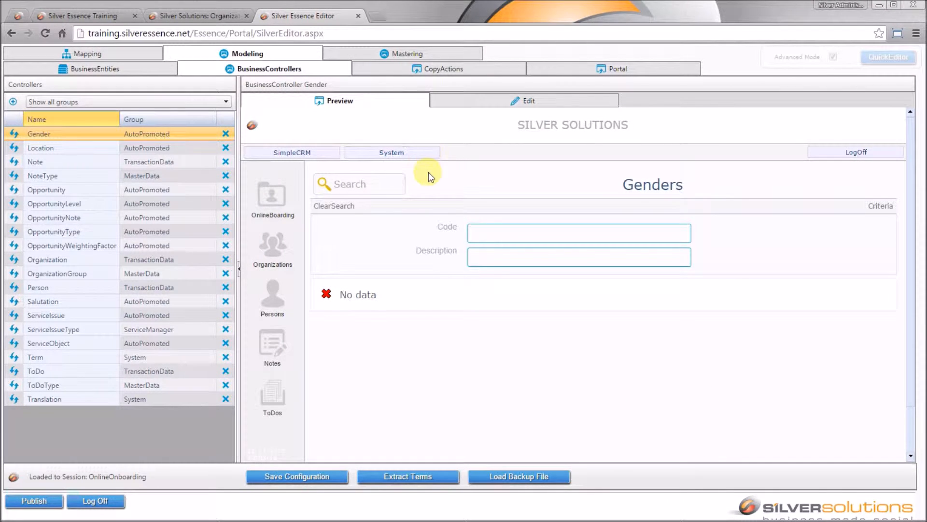
Preview the ServiceIssue business controller and search for service issues with Processed set to Yes.
{"action": "left_click", "coordinate": [136, 315]}
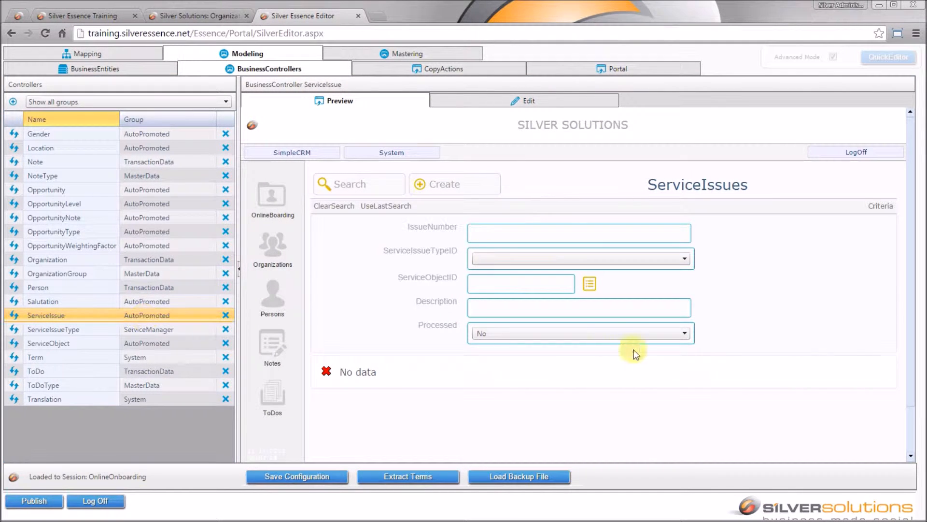
{"action": "left_click", "coordinate": [648, 329]}
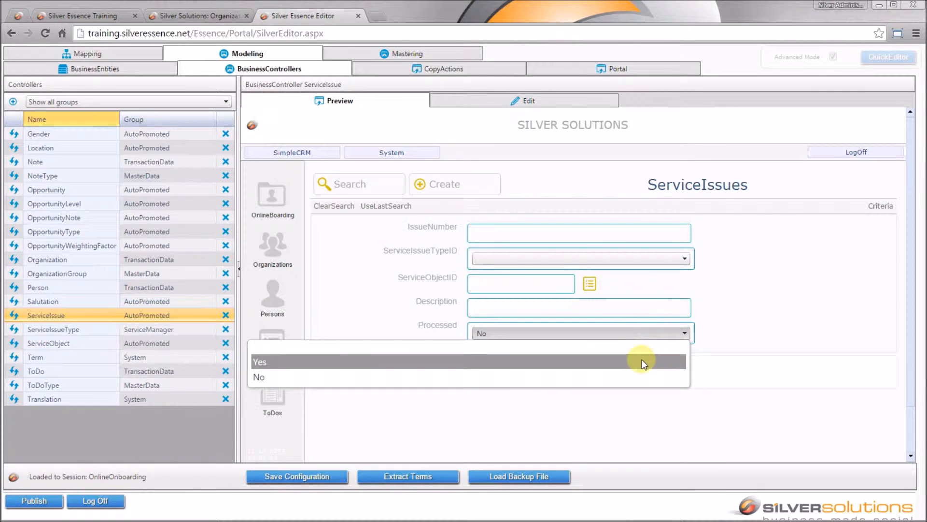
{"action": "left_click", "coordinate": [641, 361]}
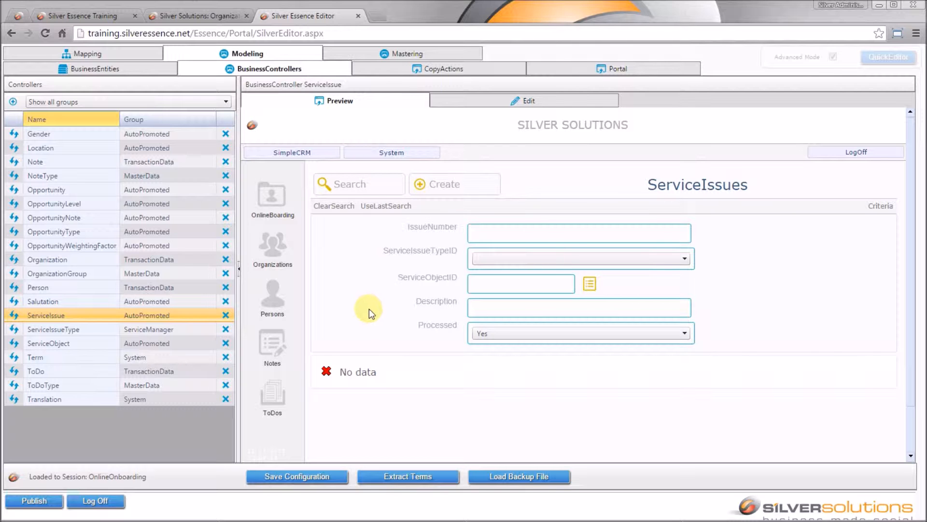
{"action": "left_click", "coordinate": [356, 187]}
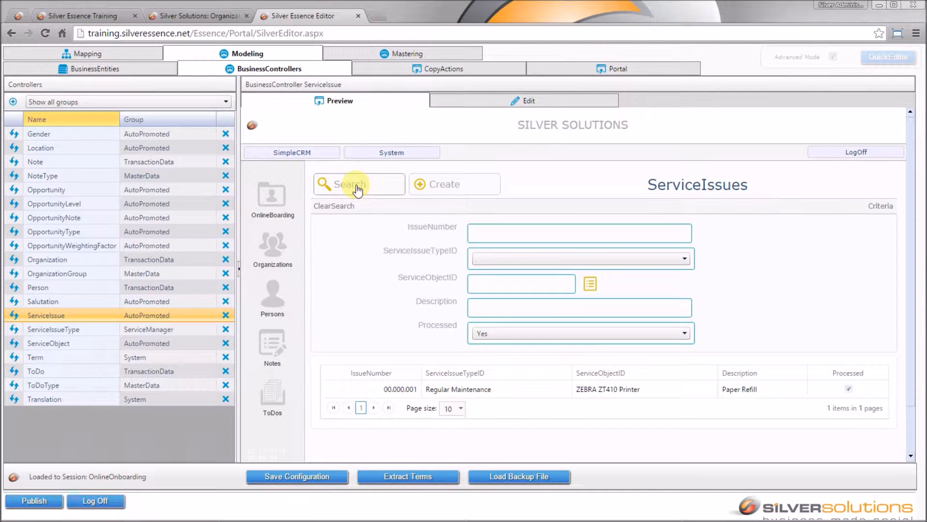
Open the Paper Refill service issue, clear its Processed checkbox and return to the issue list.
{"action": "left_click", "coordinate": [534, 393]}
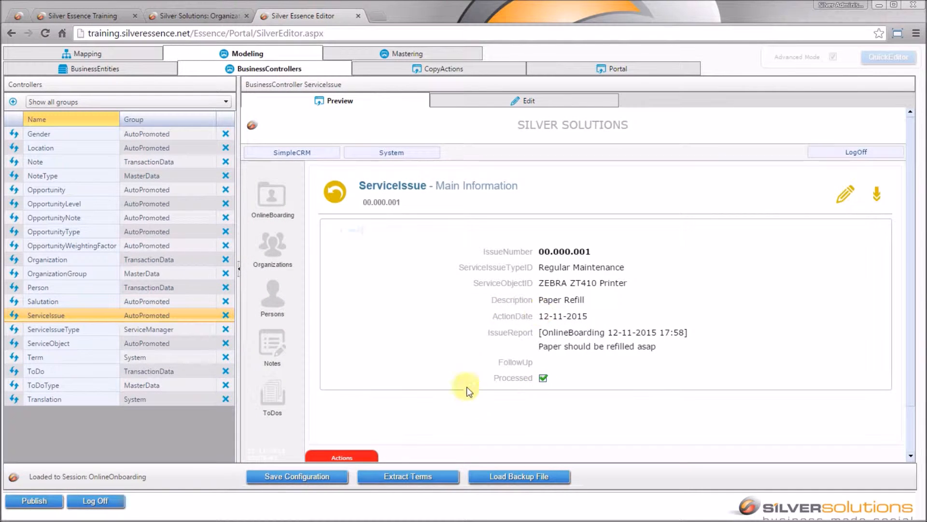
{"action": "left_click", "coordinate": [543, 380]}
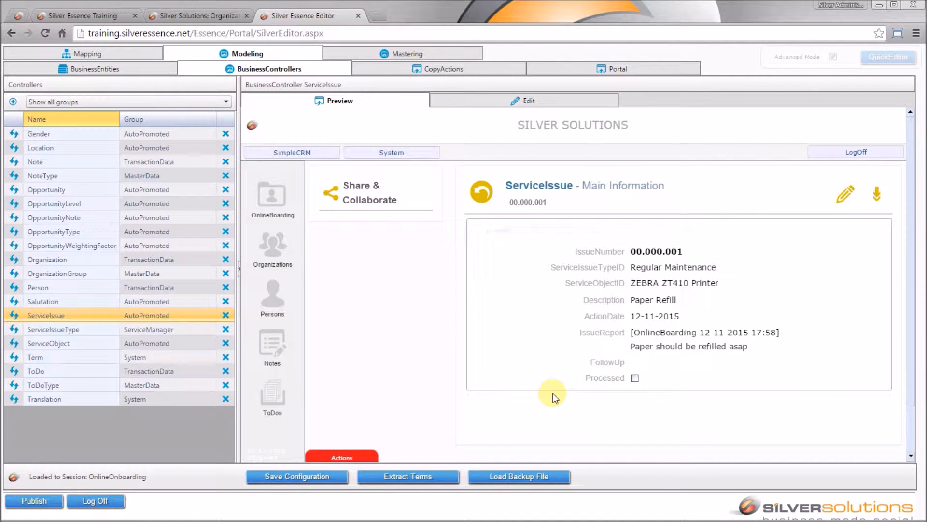
{"action": "left_click", "coordinate": [481, 192]}
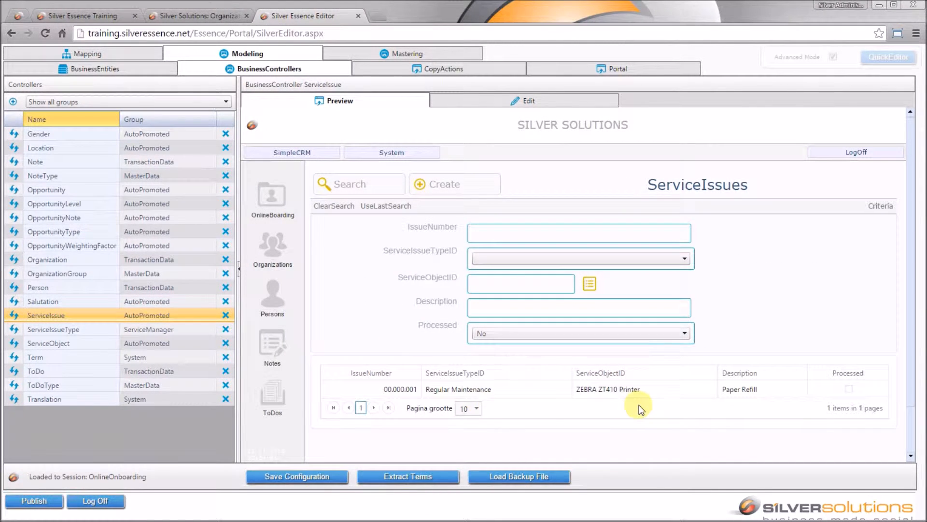
Reopen the Paper Refill issue, examine its fields at the Most detail level and set the level back to Key.
{"action": "left_click", "coordinate": [686, 392]}
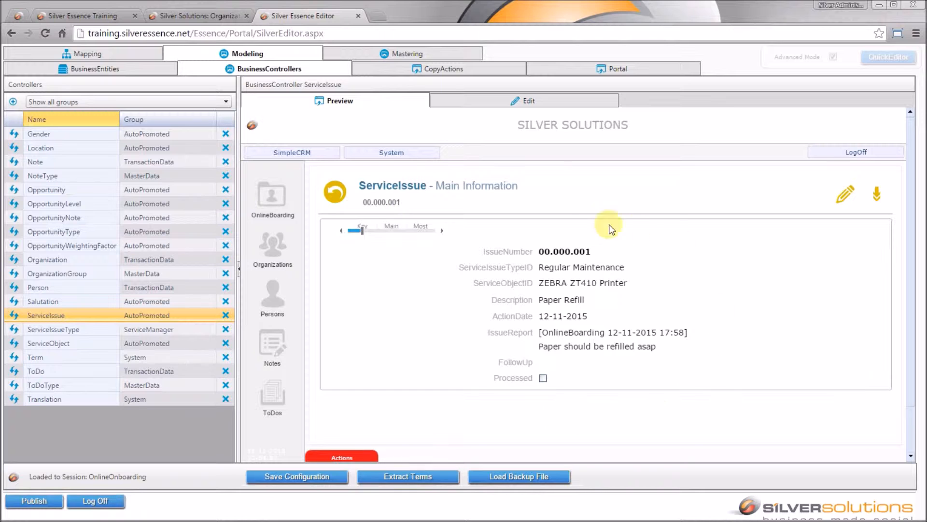
{"action": "left_click", "coordinate": [432, 233]}
{"action": "scroll", "coordinate": [740, 302], "scroll_direction": "down", "scroll_amount": 2}
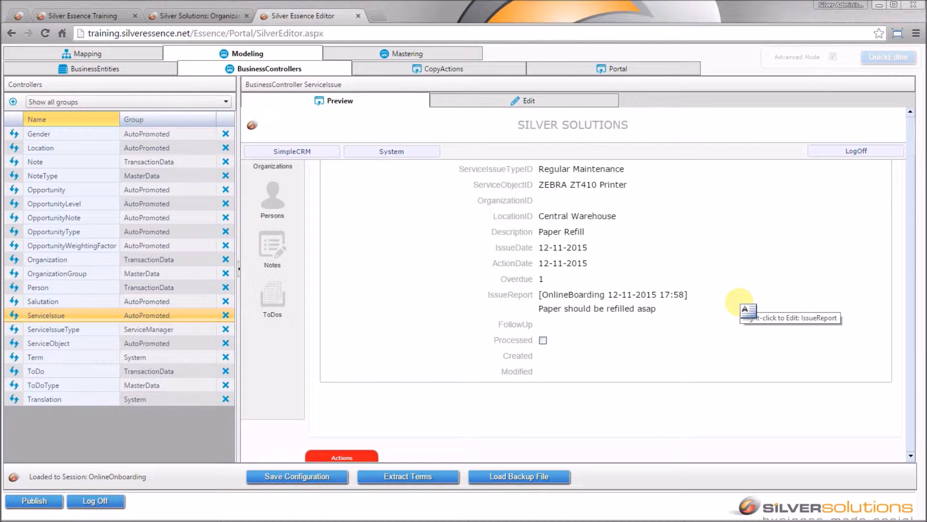
{"action": "scroll", "coordinate": [740, 302], "scroll_direction": "up", "scroll_amount": 2}
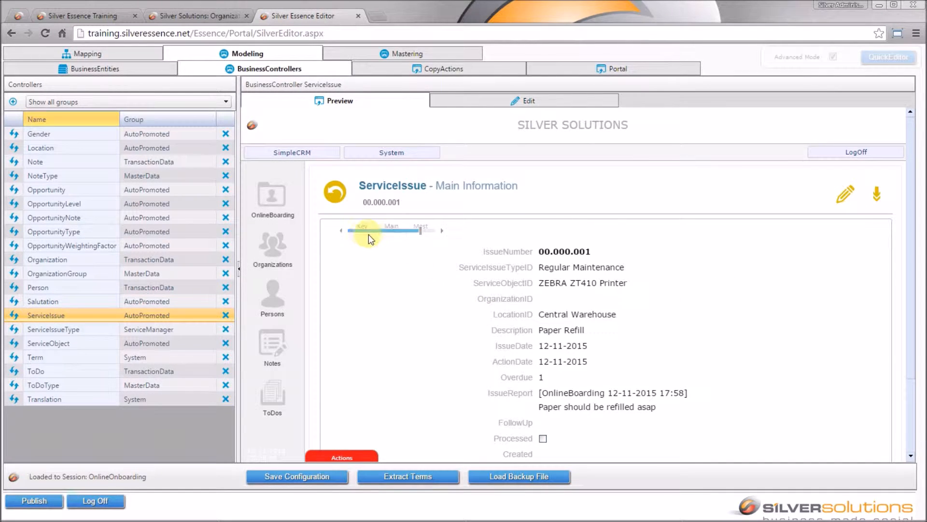
{"action": "left_click", "coordinate": [363, 236]}
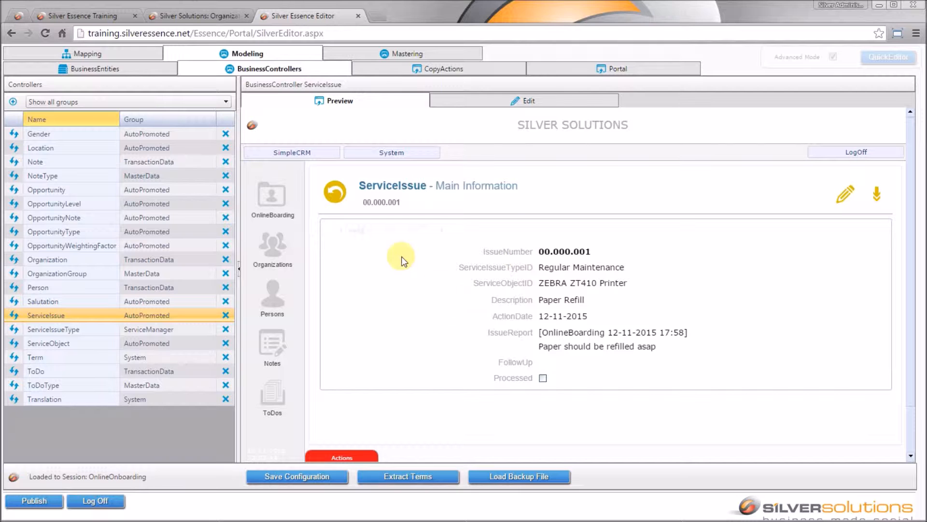
Show the database editor for the default OleDB domain and open the ServiceIssues table for editing.
{"action": "left_click", "coordinate": [123, 55]}
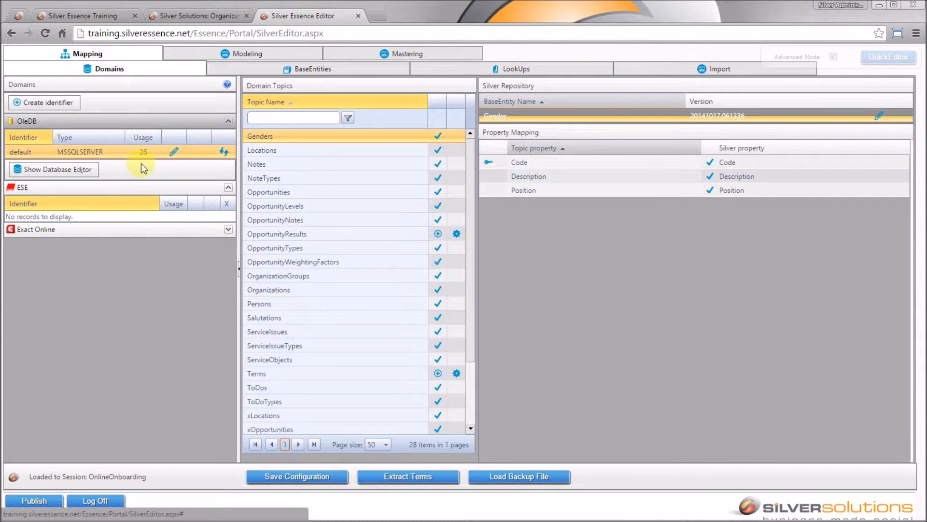
{"action": "left_click", "coordinate": [92, 169]}
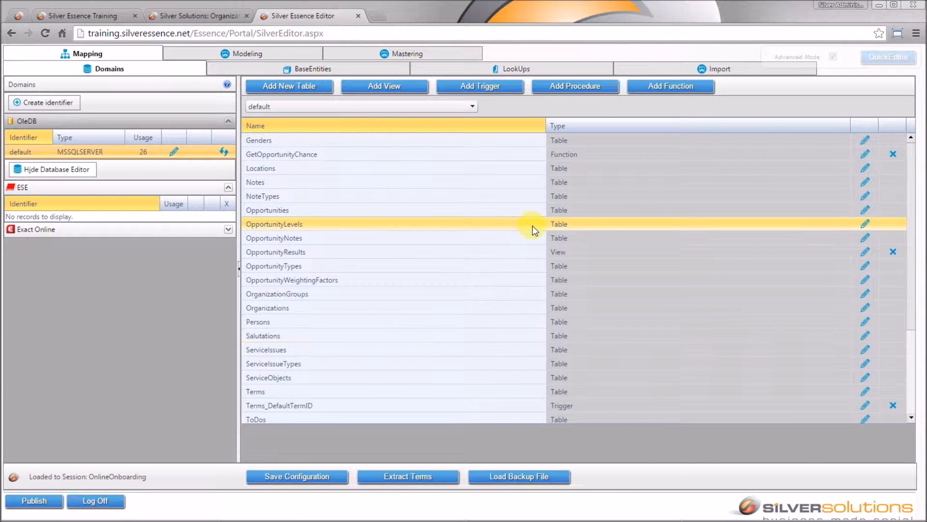
{"action": "scroll", "coordinate": [532, 224], "scroll_direction": "down", "scroll_amount": 3}
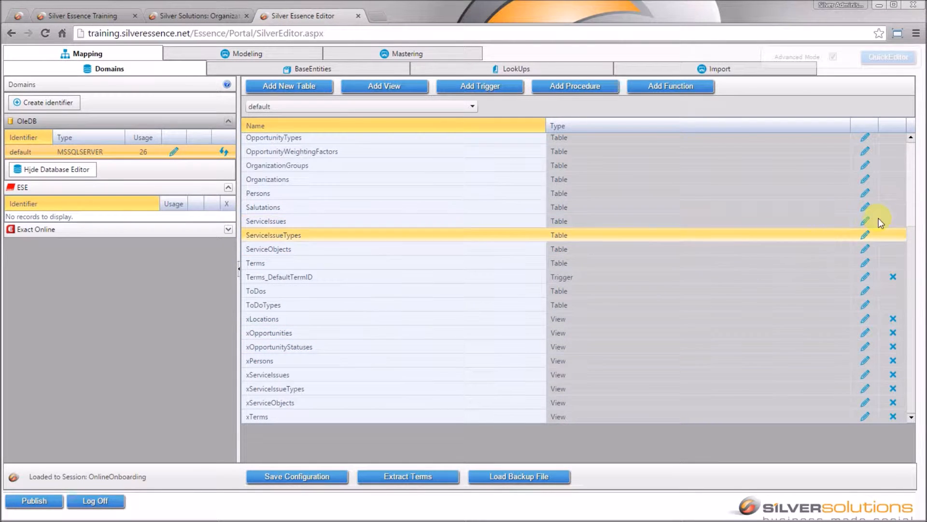
{"action": "left_click", "coordinate": [865, 221]}
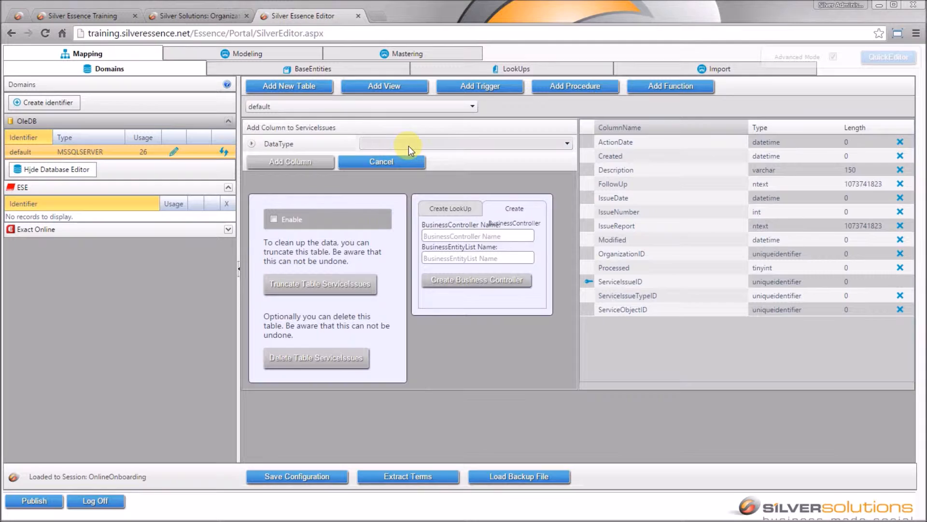
Add a Date & Time (datetime) column named ProcessedDate to the ServiceIssues table and close the database editor.
{"action": "left_click", "coordinate": [408, 145]}
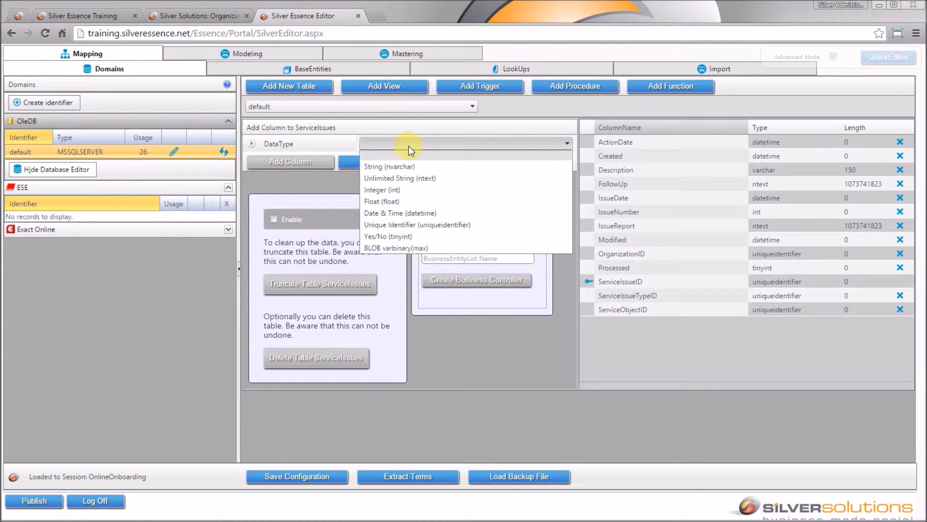
{"action": "left_click", "coordinate": [426, 213]}
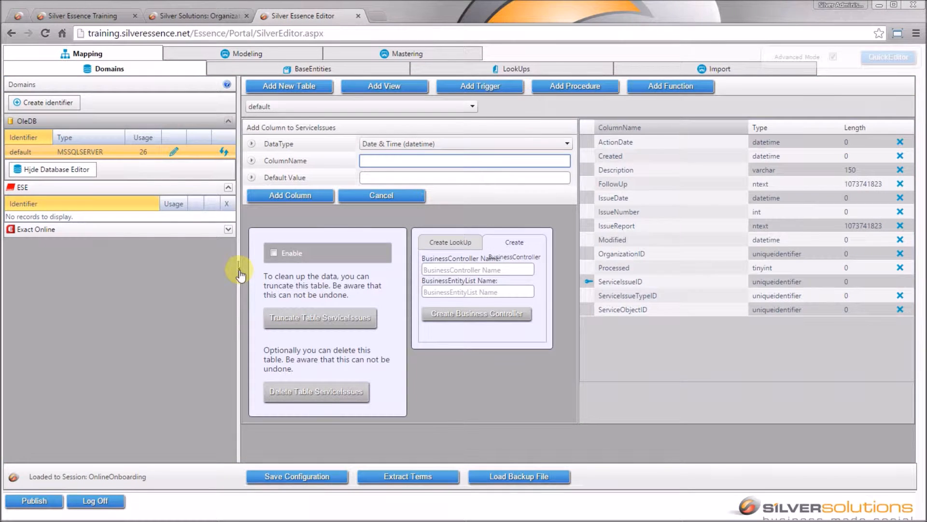
{"action": "left_click", "coordinate": [239, 269]}
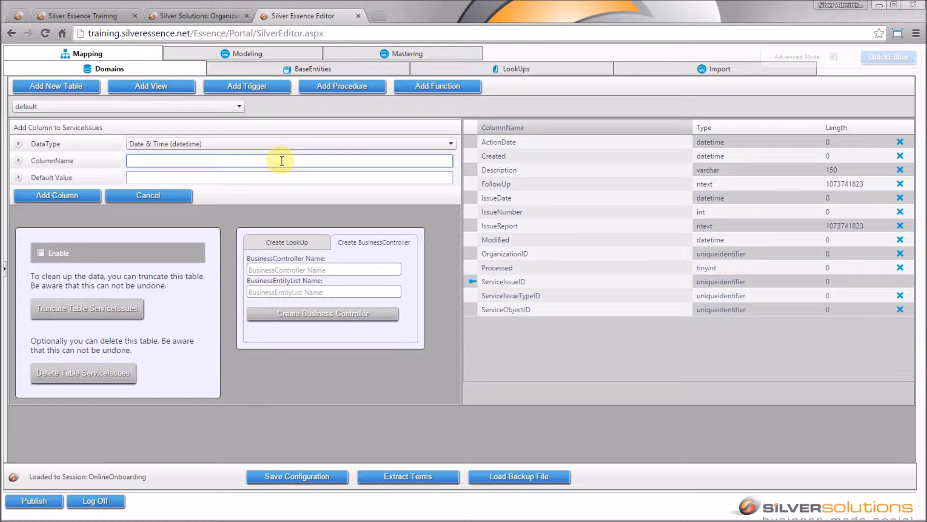
{"action": "type", "text": "ocessedDate"}
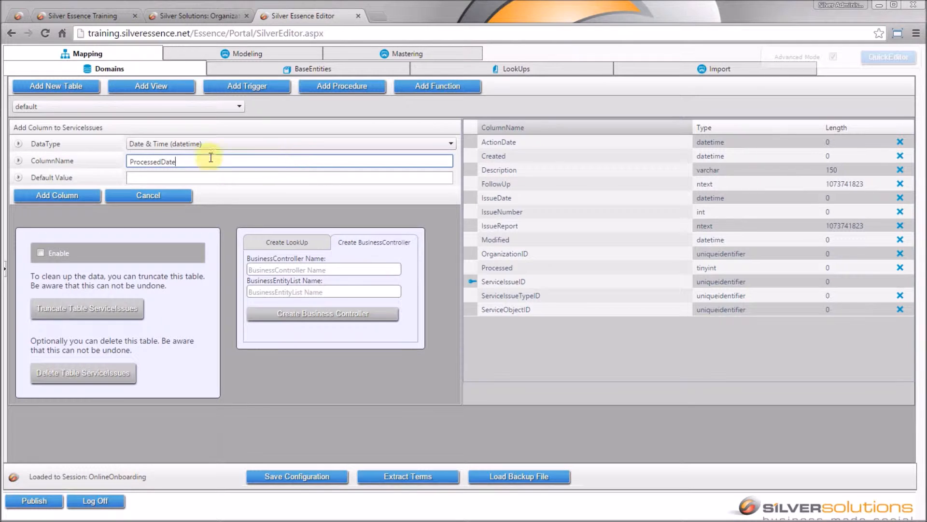
{"action": "left_click", "coordinate": [74, 200]}
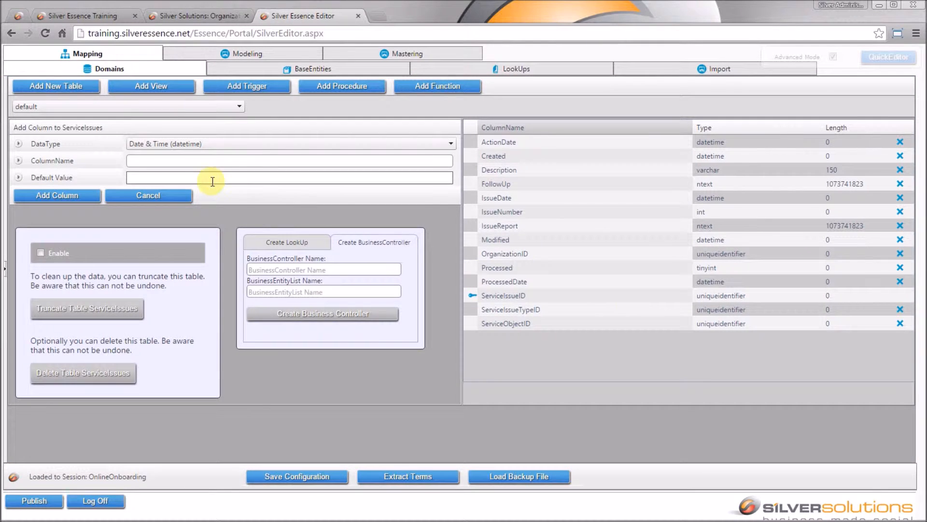
{"action": "left_click", "coordinate": [182, 198]}
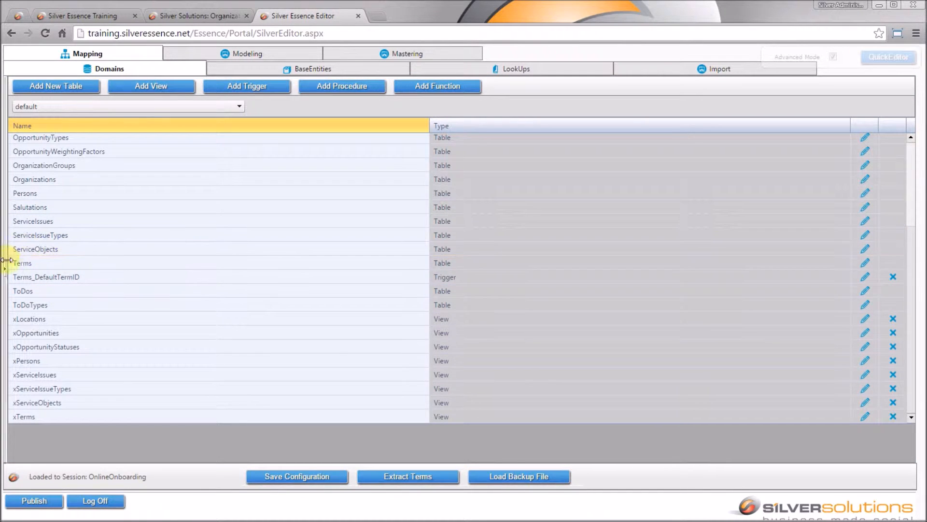
{"action": "left_click", "coordinate": [6, 271]}
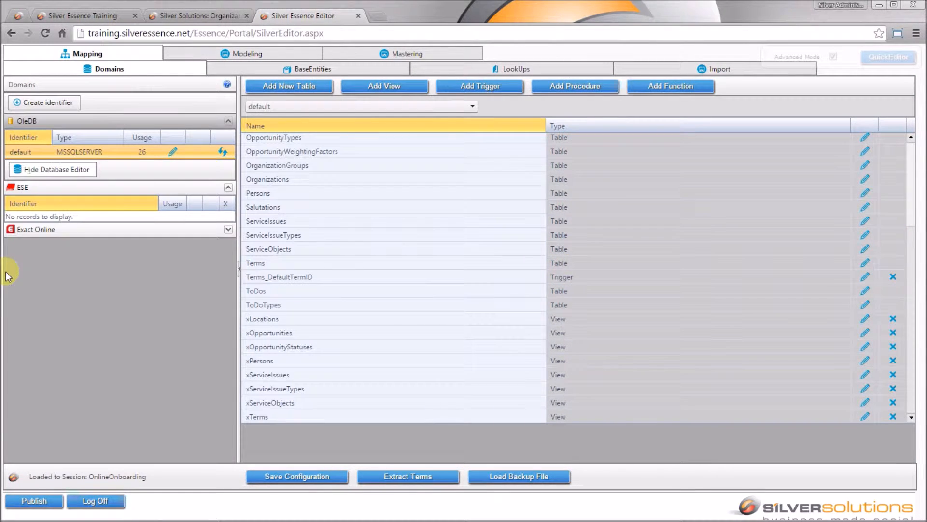
{"action": "left_click", "coordinate": [68, 170]}
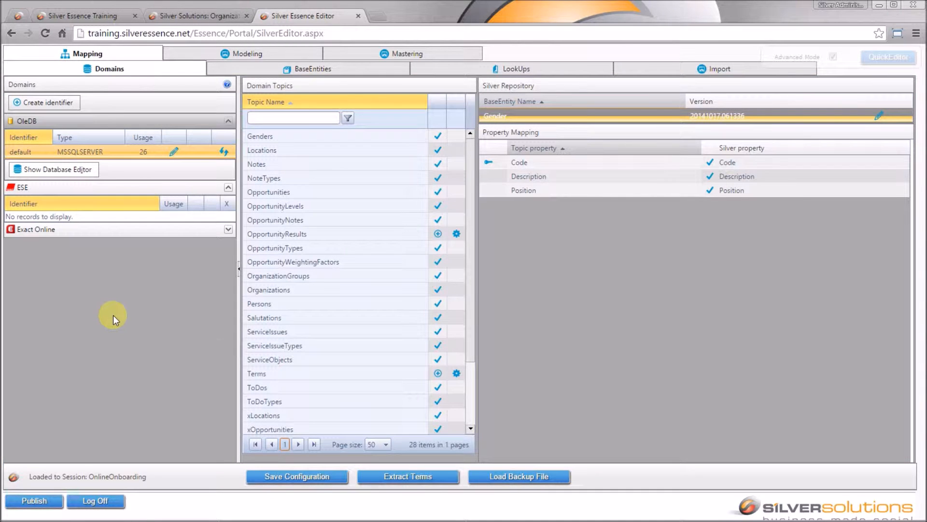
Map the ProcessedDate property of the ServiceIssues topic to the ServiceIssue base entity and open that entity's naming overview.
{"action": "left_click", "coordinate": [302, 334]}
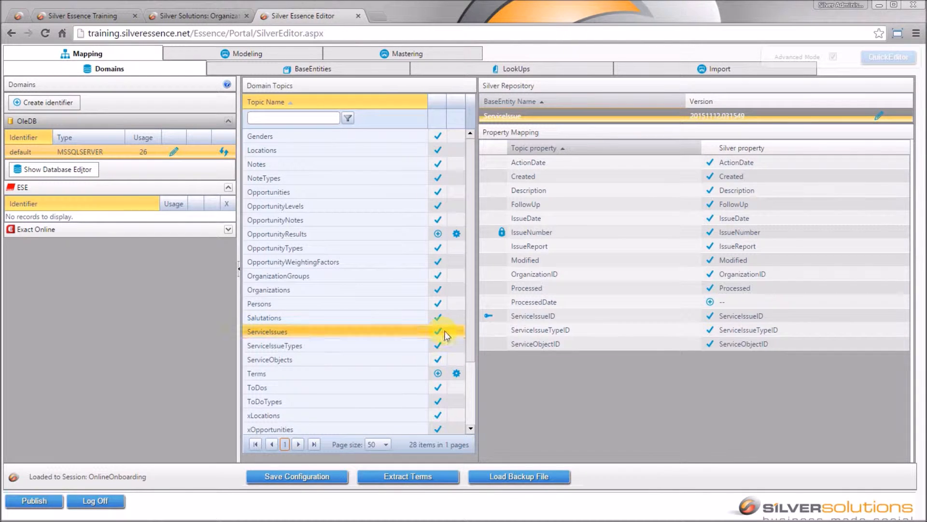
{"action": "left_click", "coordinate": [711, 303]}
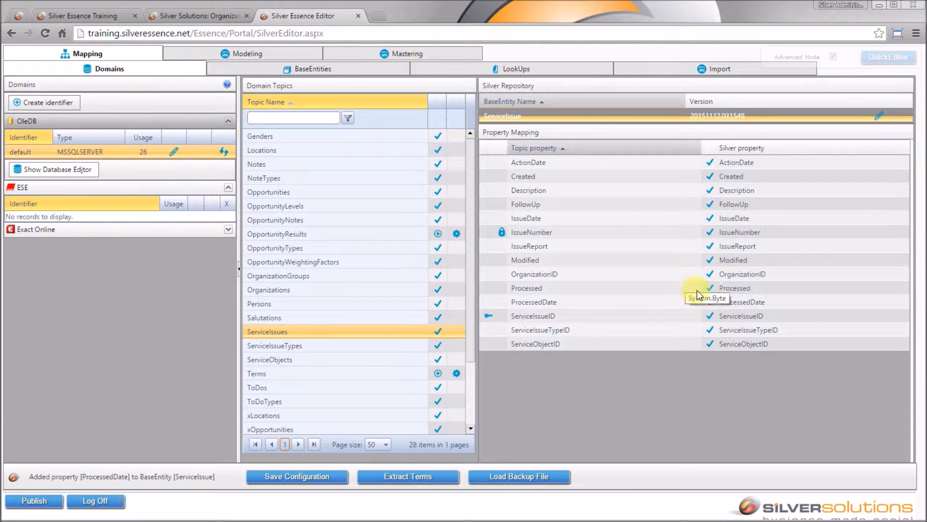
{"action": "left_click", "coordinate": [300, 72]}
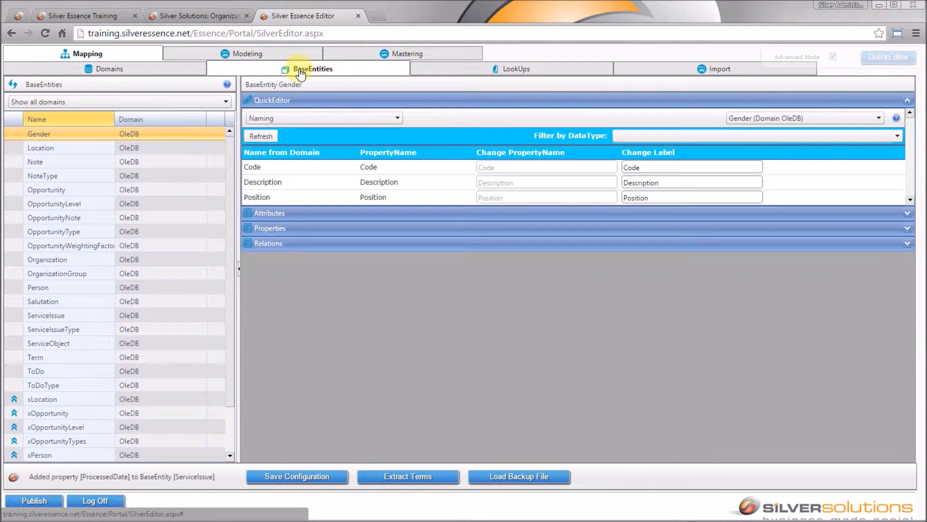
{"action": "left_click", "coordinate": [101, 319]}
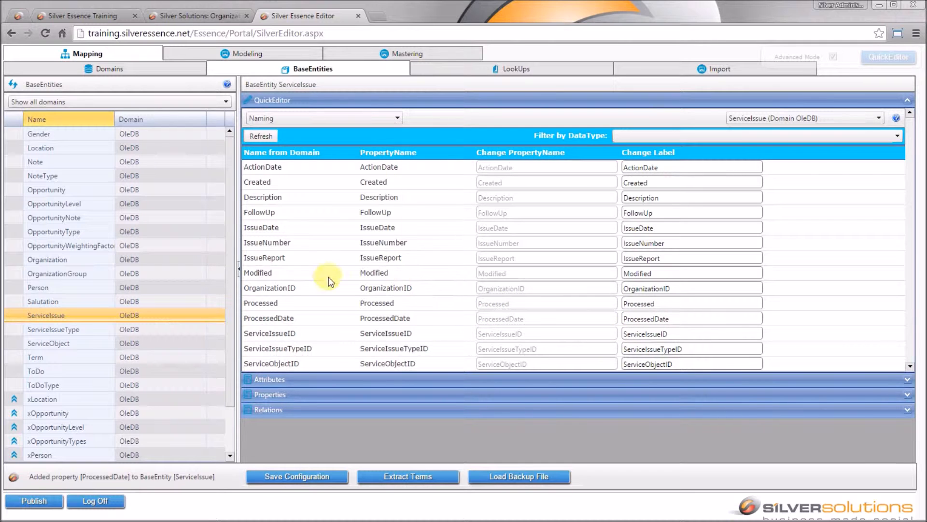
Inherit the ProcessedDate base property into the ServiceIssue business entity.
{"action": "left_click", "coordinate": [267, 55]}
{"action": "left_click", "coordinate": [167, 70]}
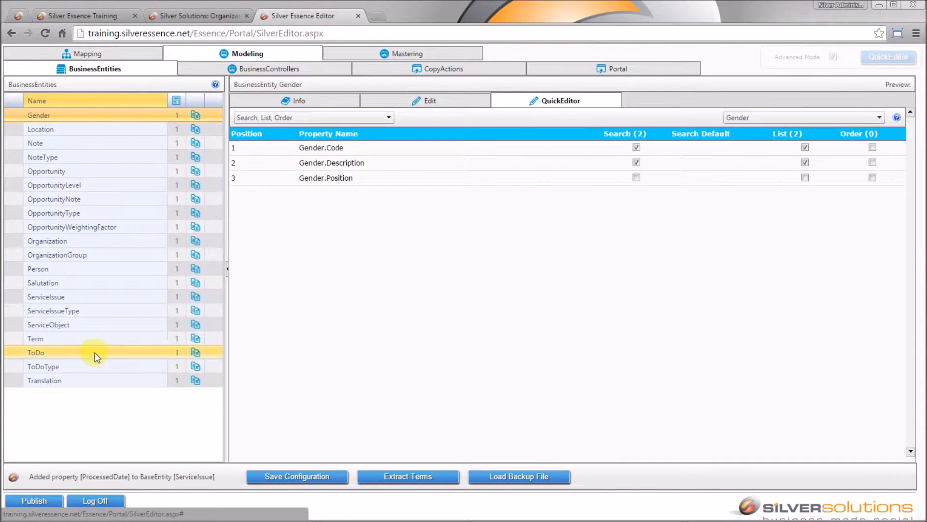
{"action": "left_click", "coordinate": [95, 297]}
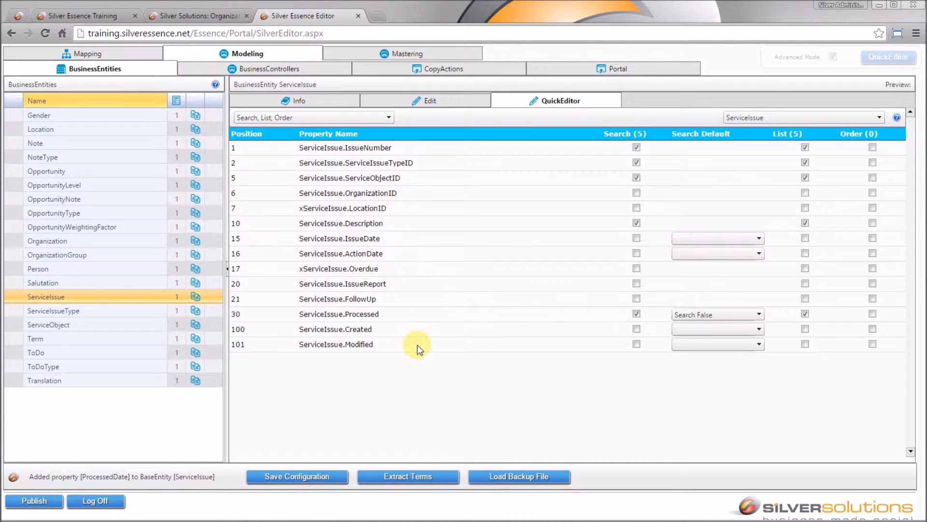
{"action": "left_click", "coordinate": [456, 101]}
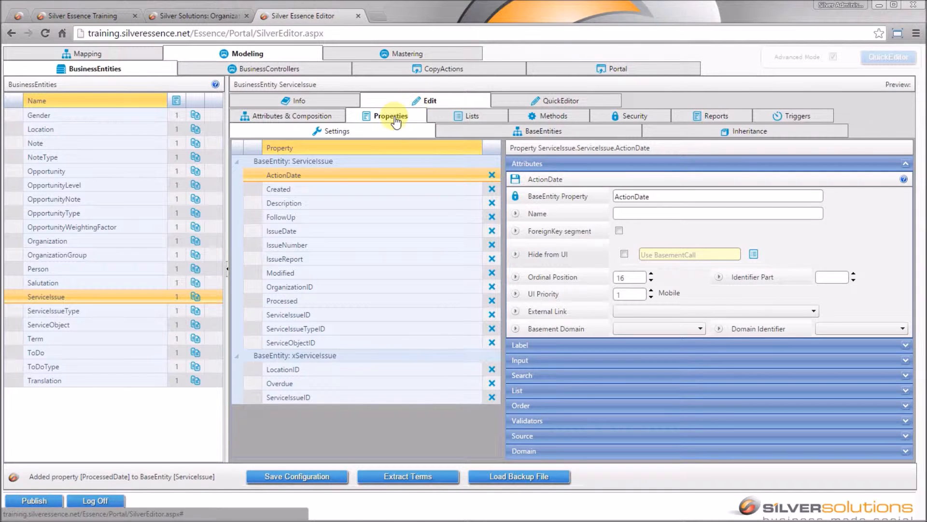
{"action": "left_click", "coordinate": [718, 136]}
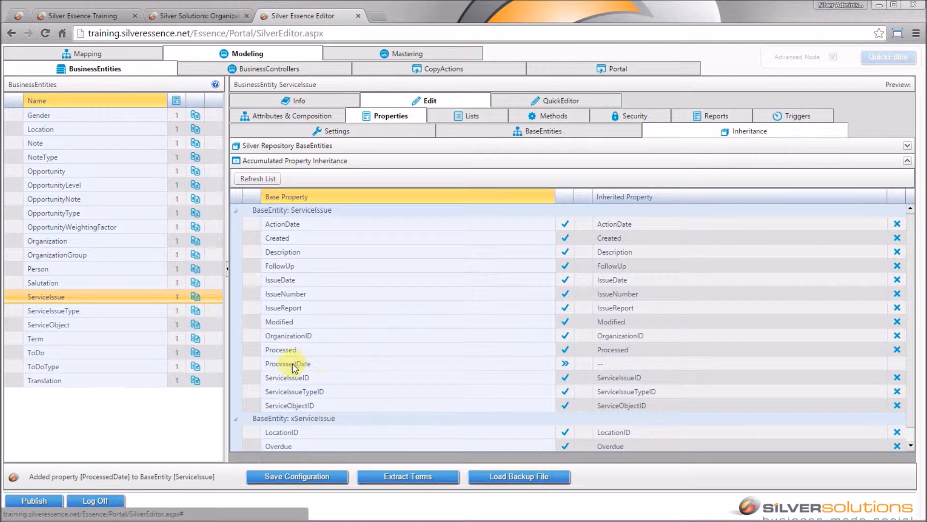
{"action": "left_click", "coordinate": [566, 365]}
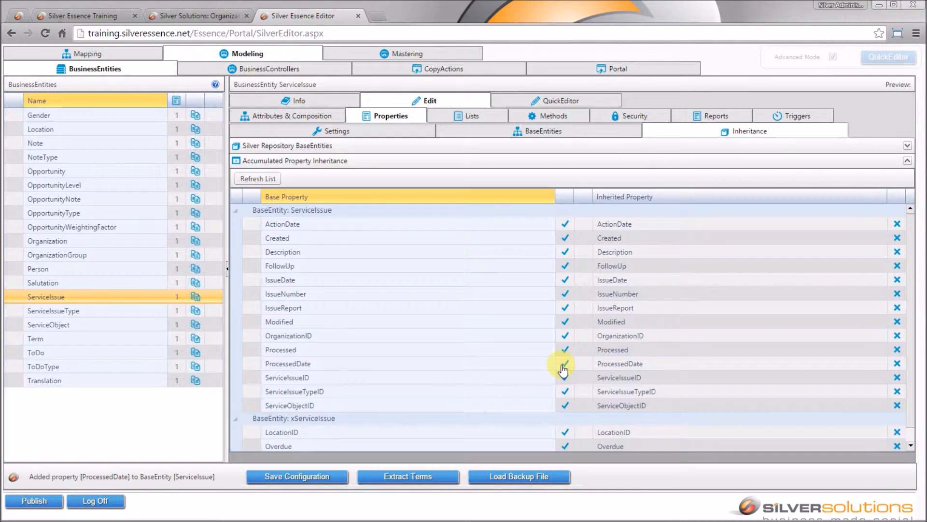
Assign the unassigned ServiceIssue.ProcessedDate property to position 31 in the ServiceIssue quick editor and save the configuration.
{"action": "left_click", "coordinate": [557, 102]}
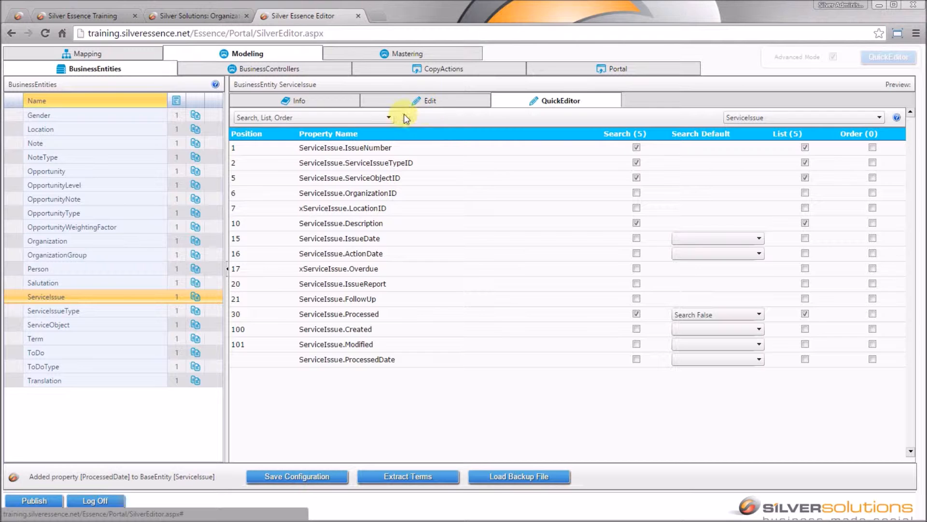
{"action": "left_click", "coordinate": [384, 118]}
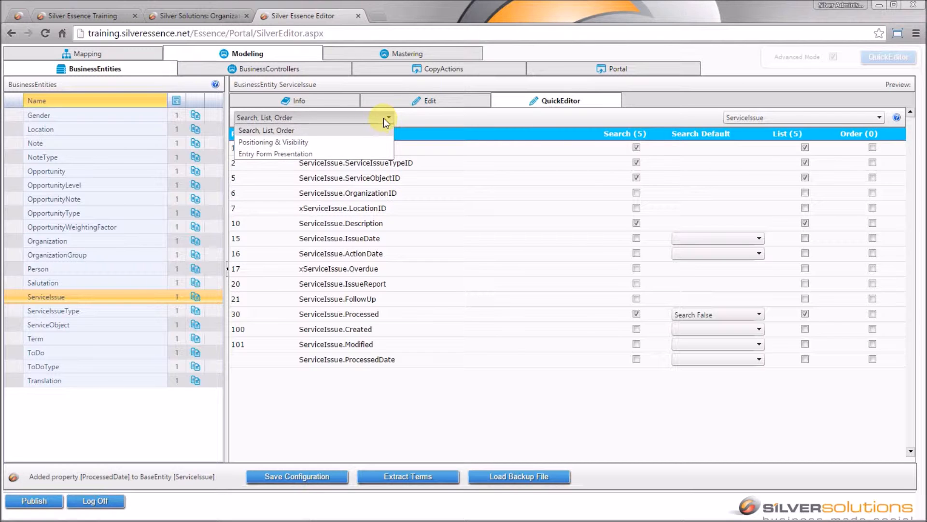
{"action": "left_click", "coordinate": [372, 141]}
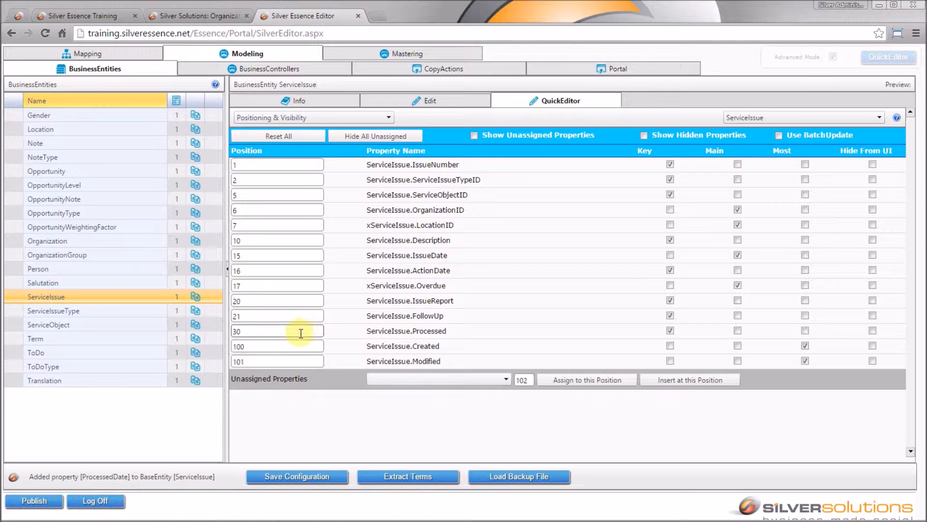
{"action": "left_click", "coordinate": [467, 382]}
{"action": "left_click", "coordinate": [463, 400]}
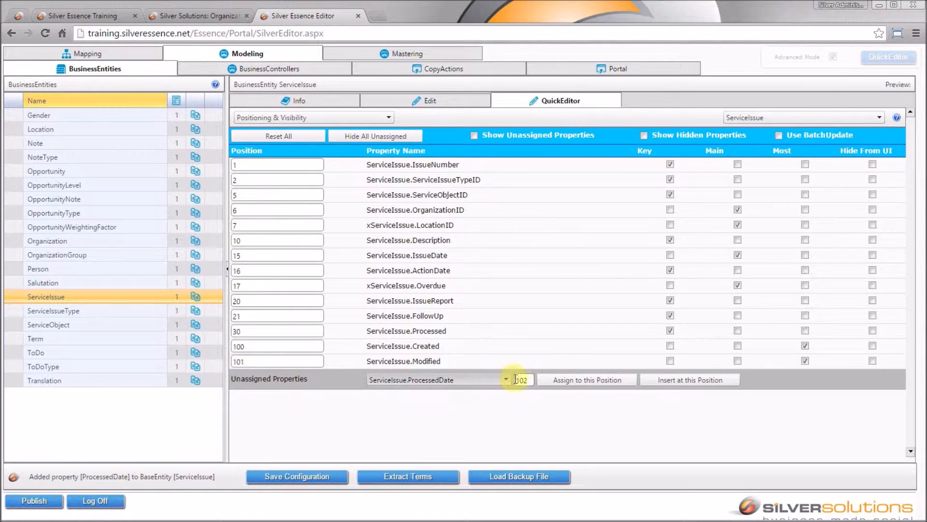
{"action": "left_click_drag", "start_coordinate": [525, 377], "coordinate": [519, 384]}
{"action": "type", "text": "31"}
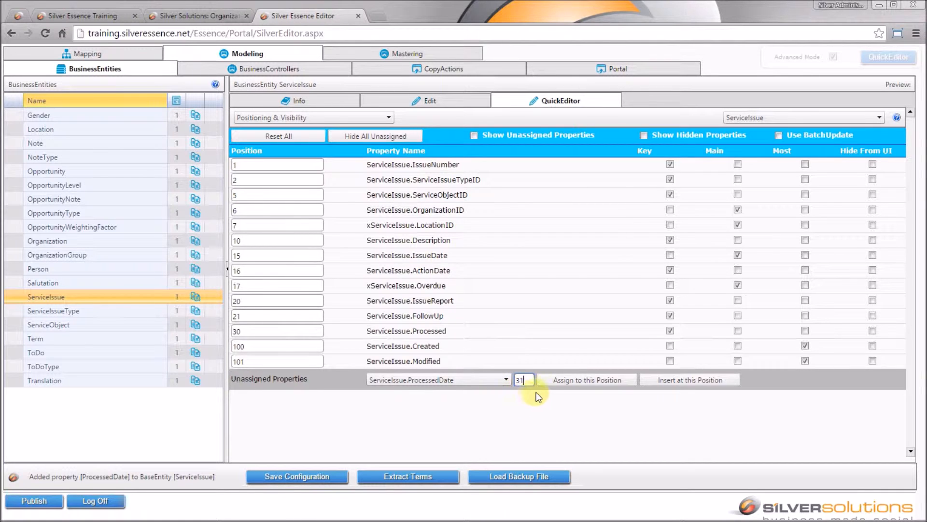
{"action": "left_click", "coordinate": [584, 377]}
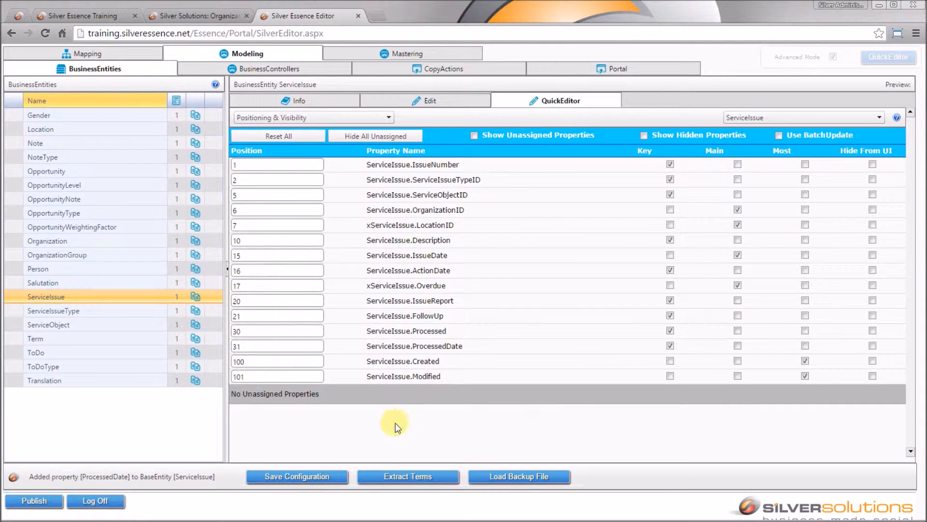
{"action": "left_click", "coordinate": [305, 475]}
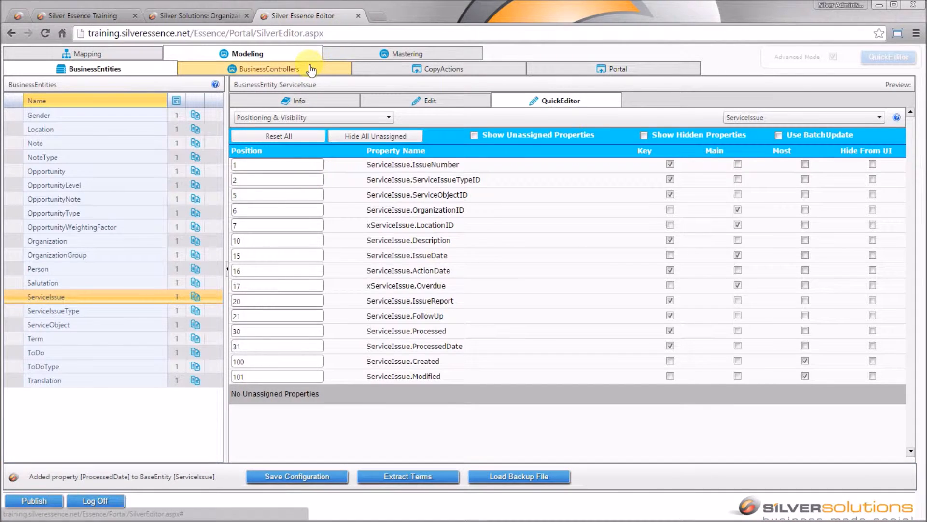
Refresh the ServiceIssue business controller preview and open the Paper Refill issue for editing, down to its ProcessedDate field.
{"action": "left_click", "coordinate": [312, 70]}
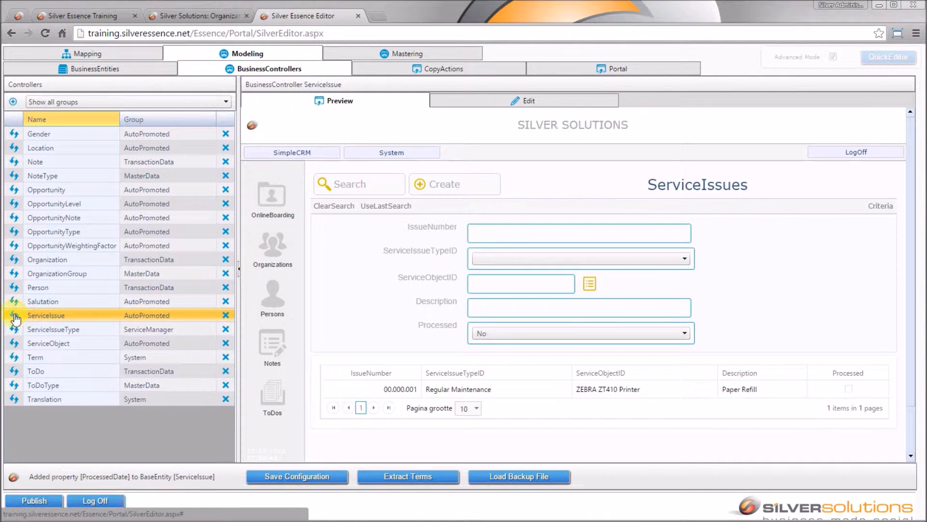
{"action": "left_click", "coordinate": [14, 315]}
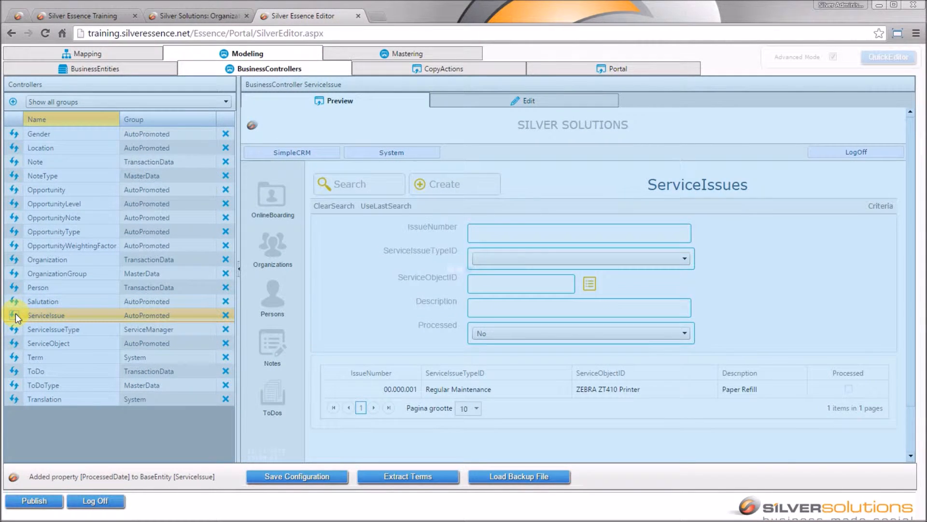
{"action": "left_click", "coordinate": [419, 389]}
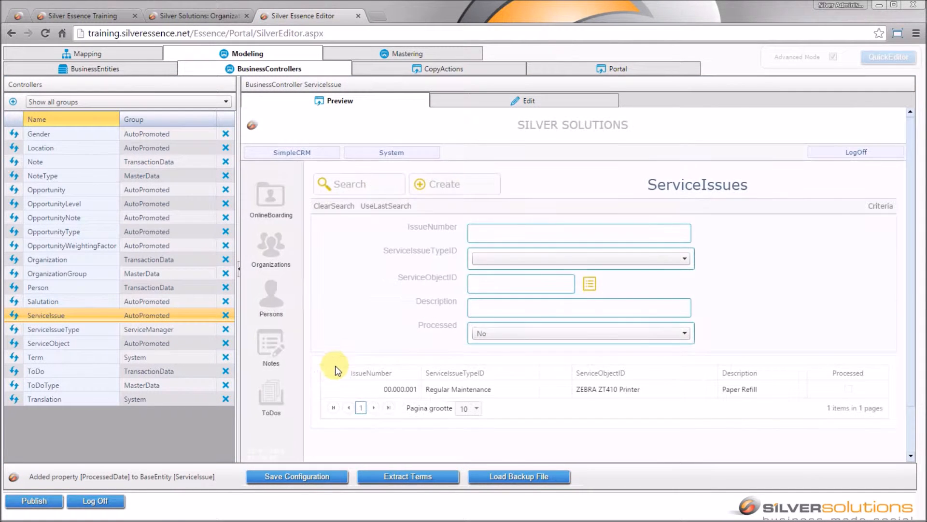
{"action": "left_click", "coordinate": [523, 389]}
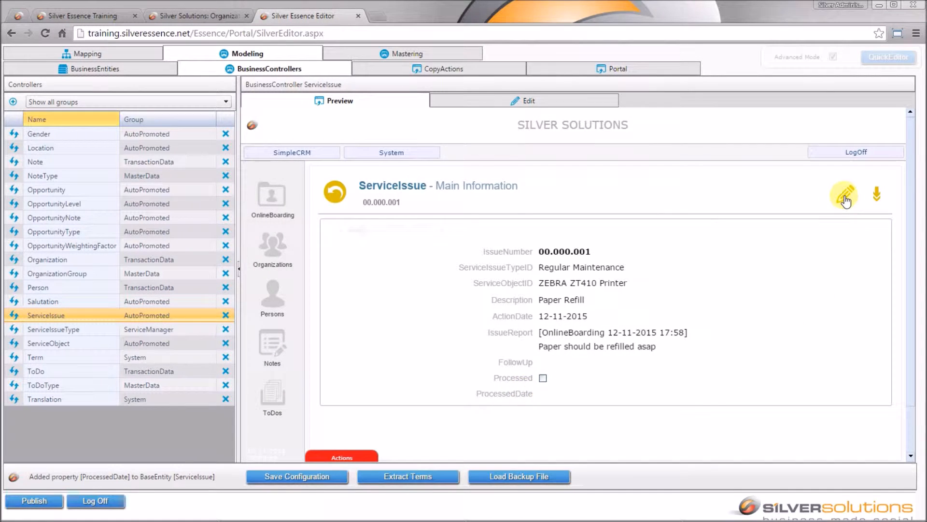
{"action": "left_click", "coordinate": [844, 197]}
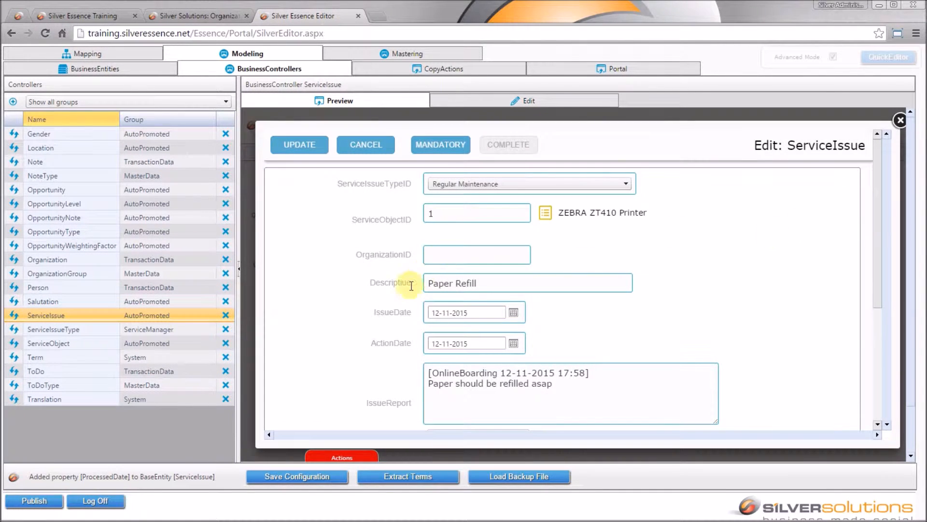
{"action": "scroll", "coordinate": [688, 290], "scroll_direction": "down", "scroll_amount": 3}
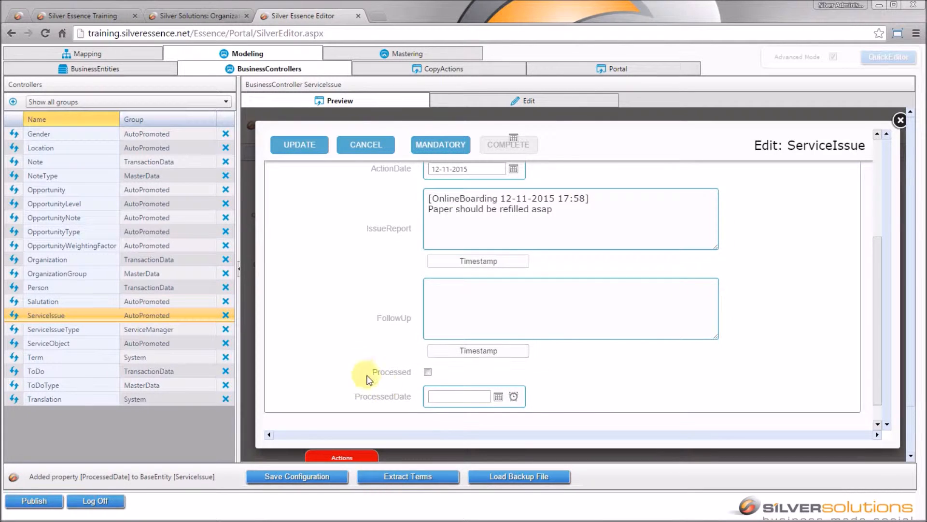
{"action": "left_click", "coordinate": [499, 397]}
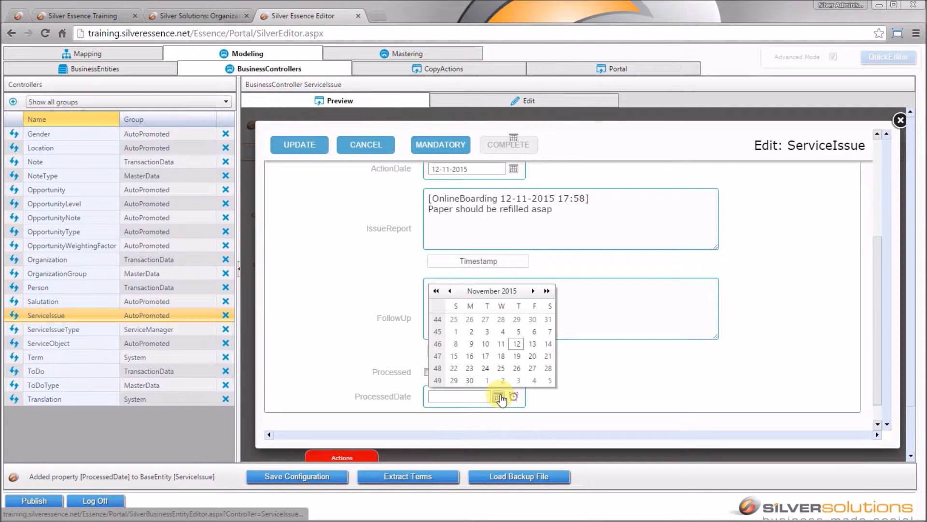
{"action": "left_click", "coordinate": [497, 357]}
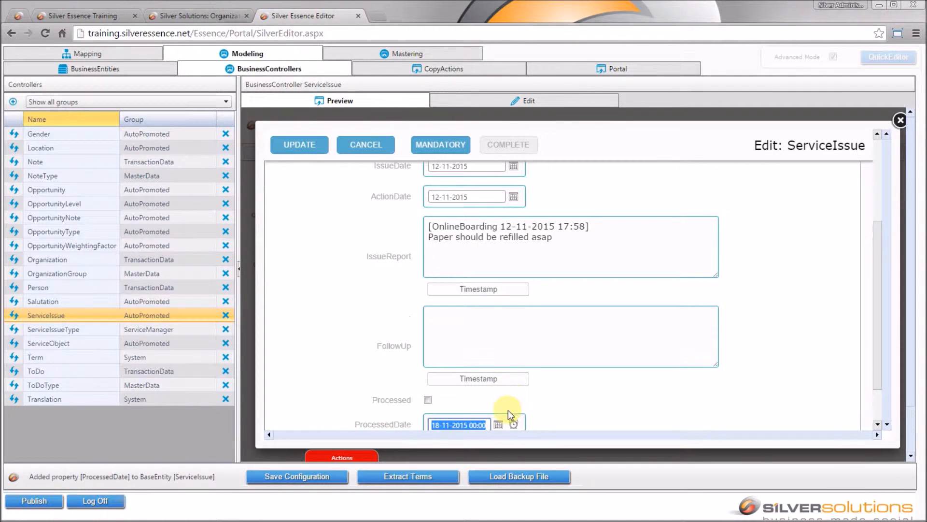
{"action": "left_click", "coordinate": [514, 425]}
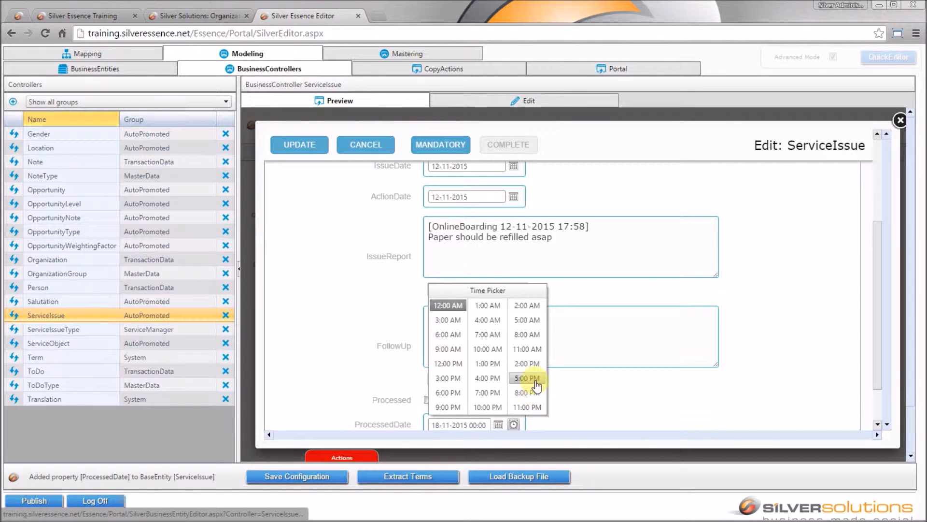
{"action": "left_click", "coordinate": [535, 382]}
{"action": "scroll", "coordinate": [648, 396], "scroll_direction": "down", "scroll_amount": 2}
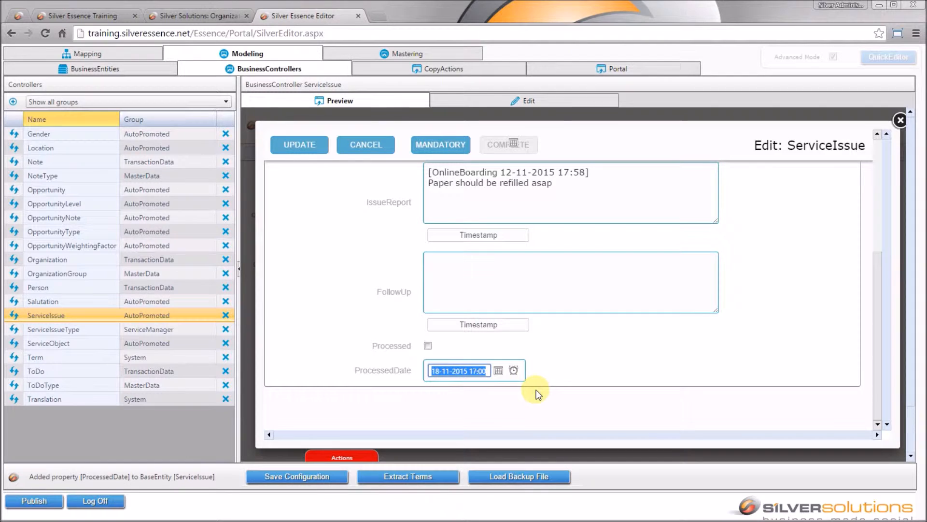
{"action": "left_click", "coordinate": [428, 346]}
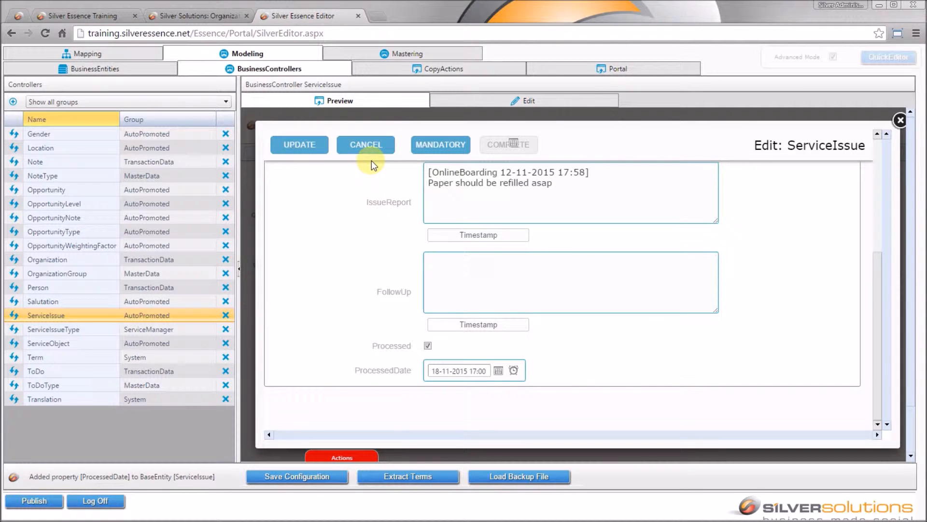
{"action": "left_click", "coordinate": [373, 146]}
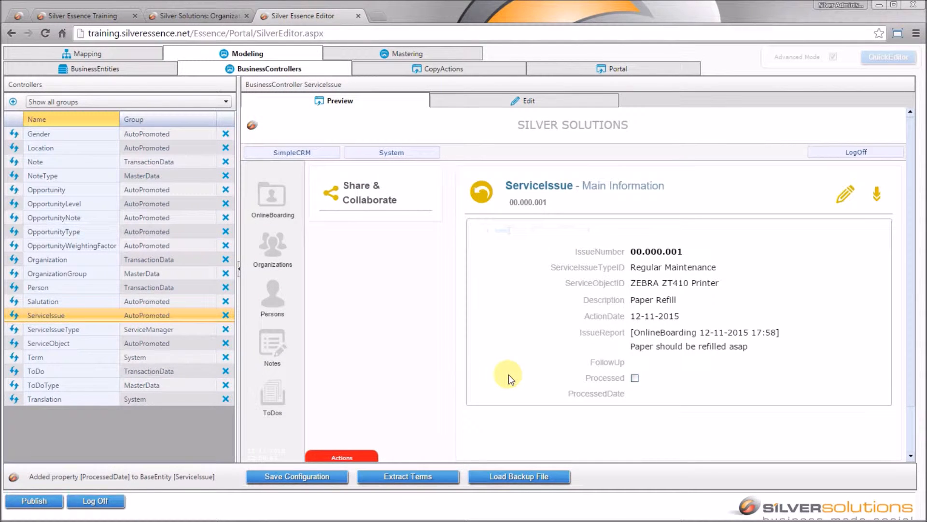
Create a boolean method pair on the ServiceIssue business entity, with Process setting ServiceIssue: Processed to true and Reopen setting it to false.
{"action": "left_click", "coordinate": [166, 73]}
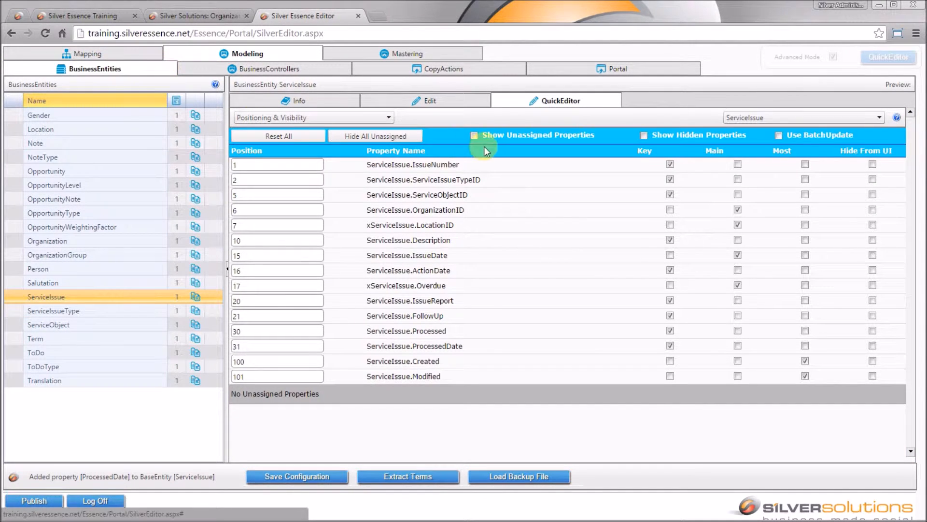
{"action": "left_click", "coordinate": [454, 101]}
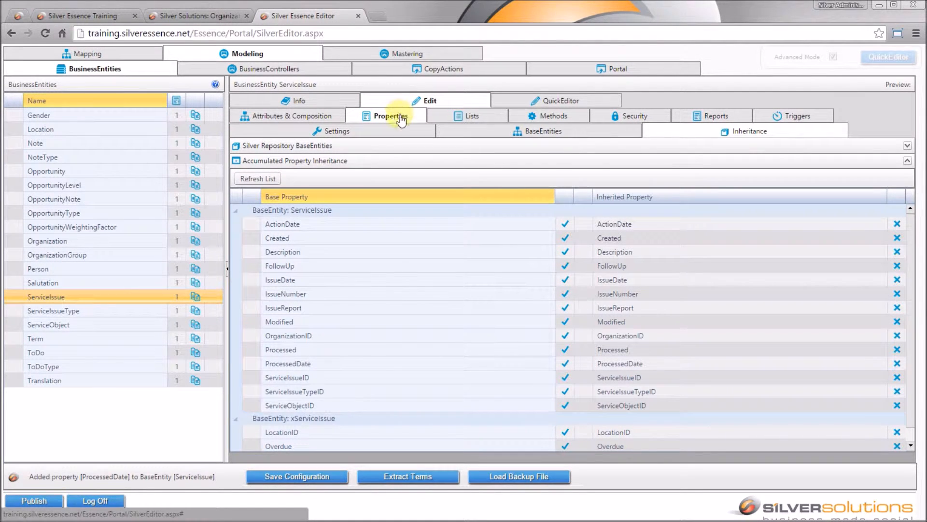
{"action": "left_click", "coordinate": [555, 117]}
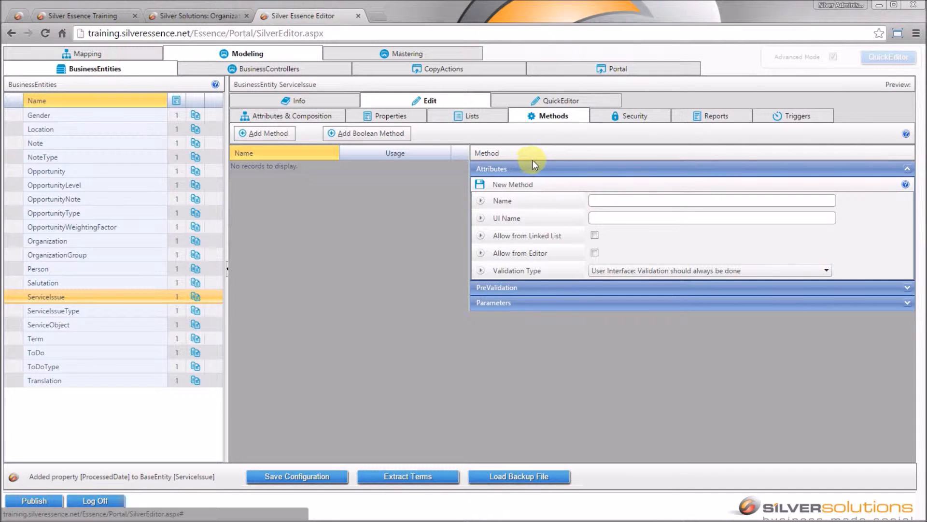
{"action": "left_click", "coordinate": [404, 134]}
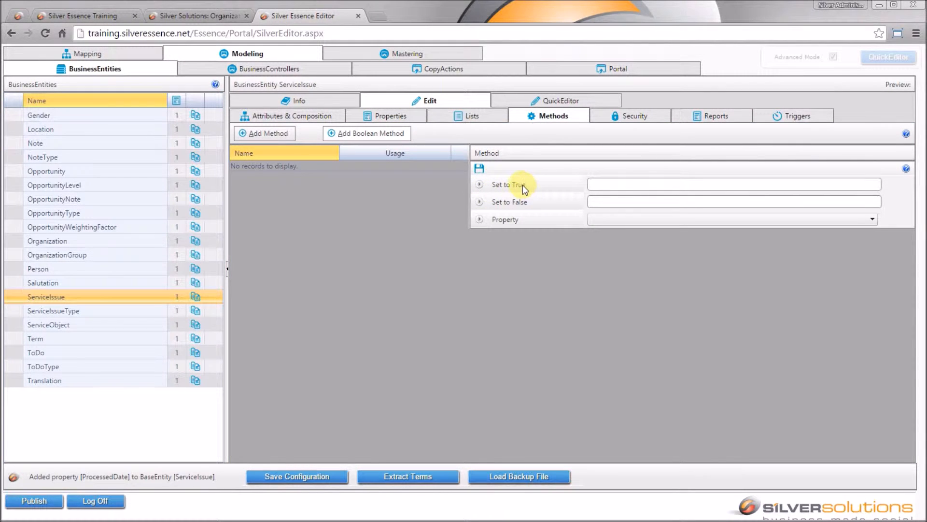
{"action": "left_click", "coordinate": [623, 187]}
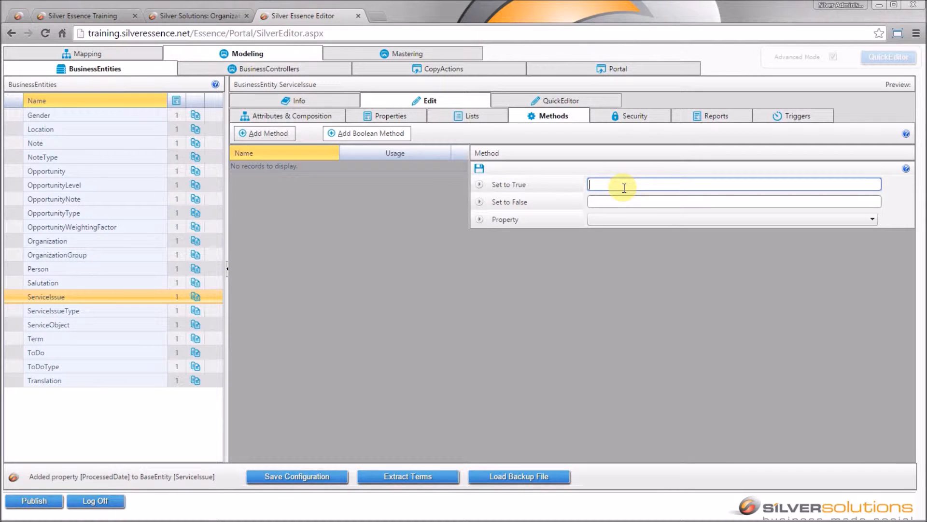
{"action": "type", "text": "Process"}
{"action": "left_click", "coordinate": [628, 200]}
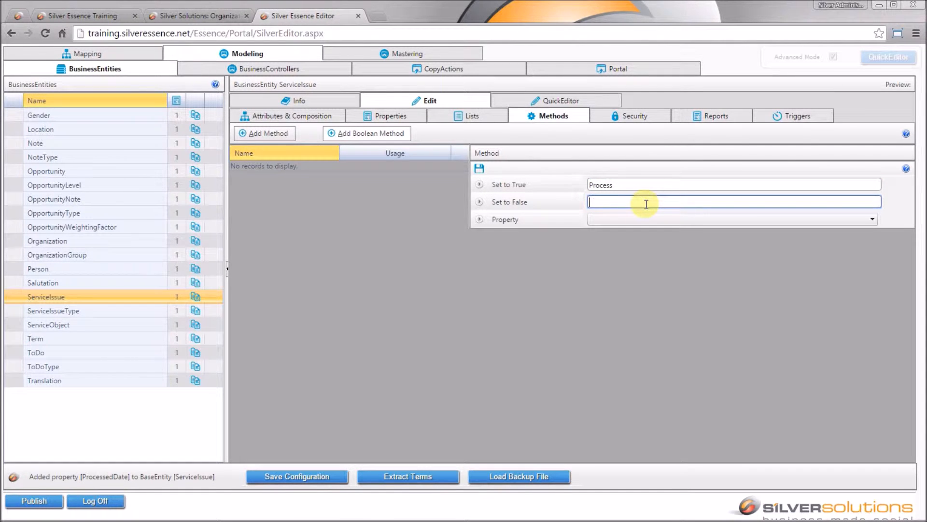
{"action": "type", "text": "Reopen"}
{"action": "left_click", "coordinate": [643, 215]}
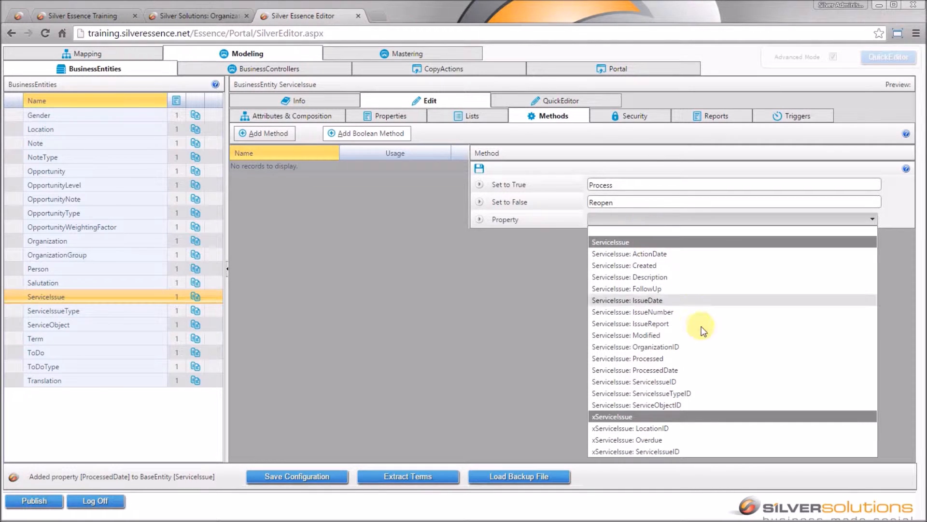
{"action": "left_click", "coordinate": [710, 358]}
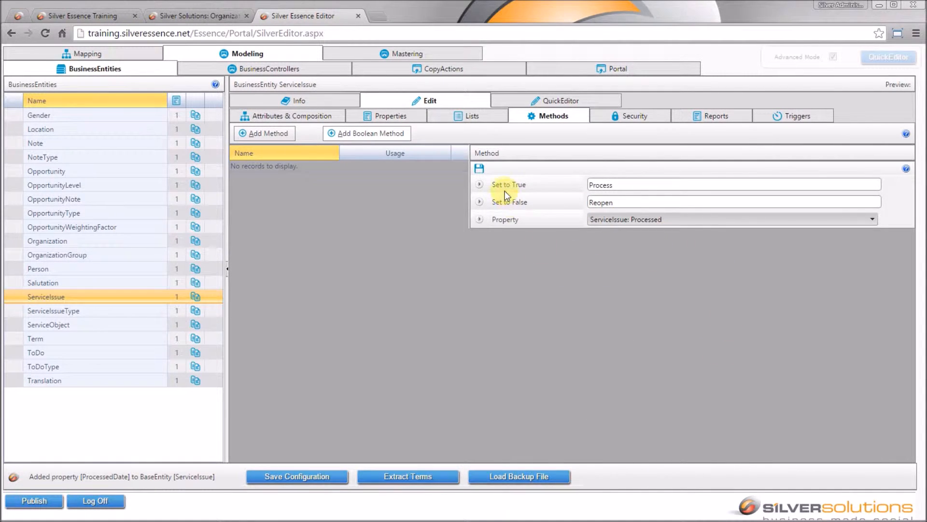
{"action": "left_click", "coordinate": [480, 168]}
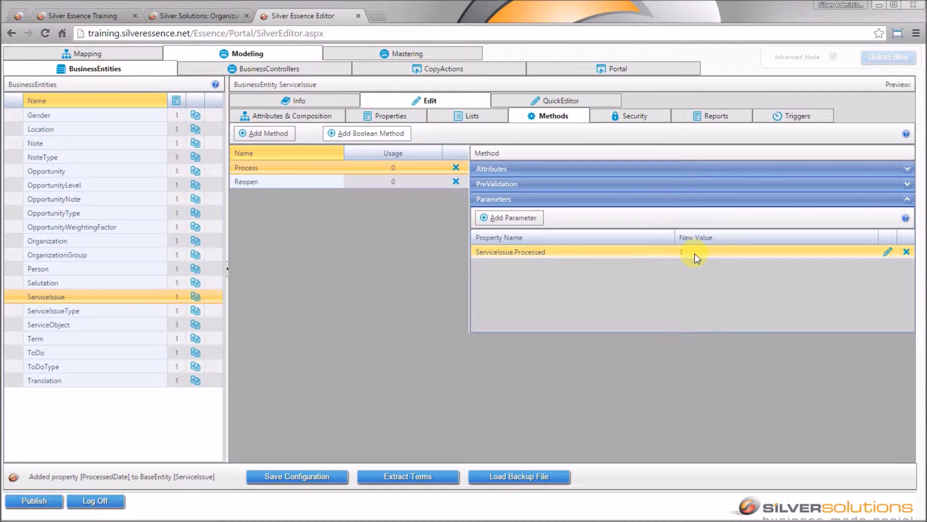
Review the parameters of the Reopen and Process methods, and the attributes and parameters of Process's AlreadyProcessed pre-validation.
{"action": "left_click", "coordinate": [319, 182]}
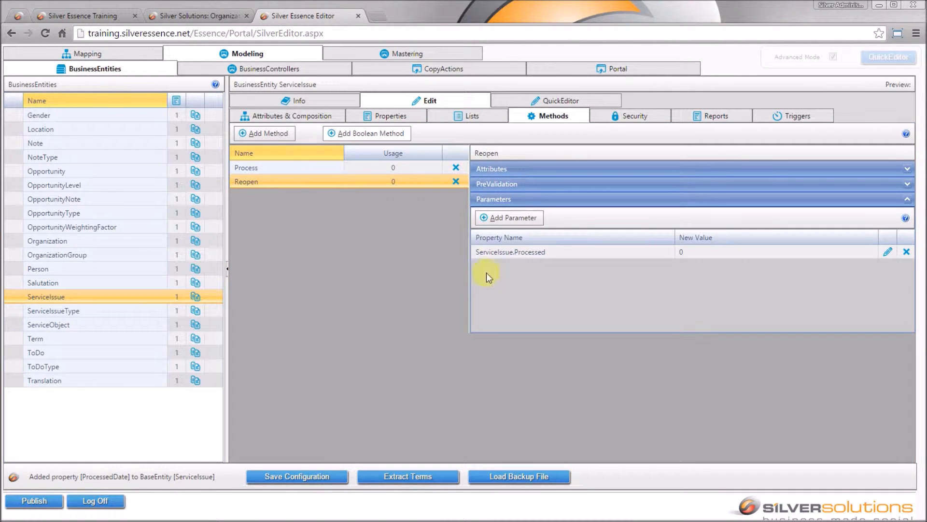
{"action": "left_click", "coordinate": [680, 252]}
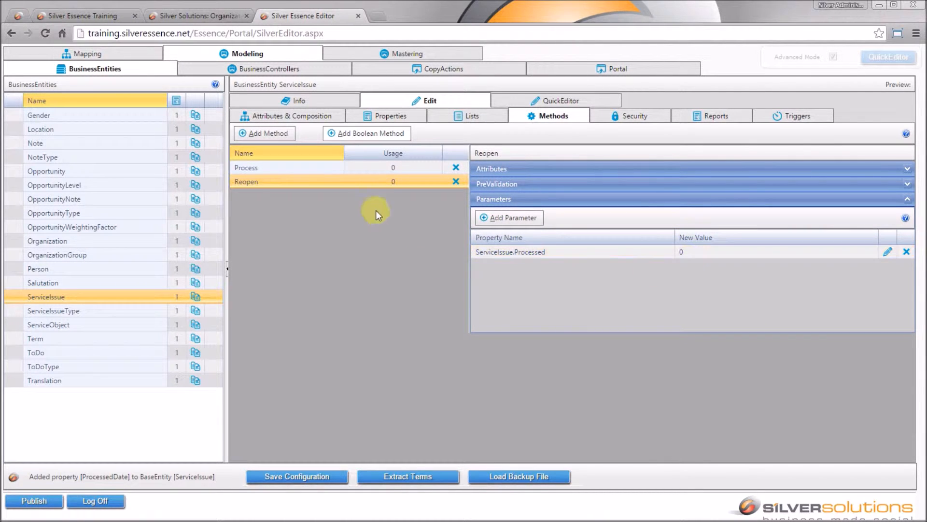
{"action": "left_click", "coordinate": [356, 171]}
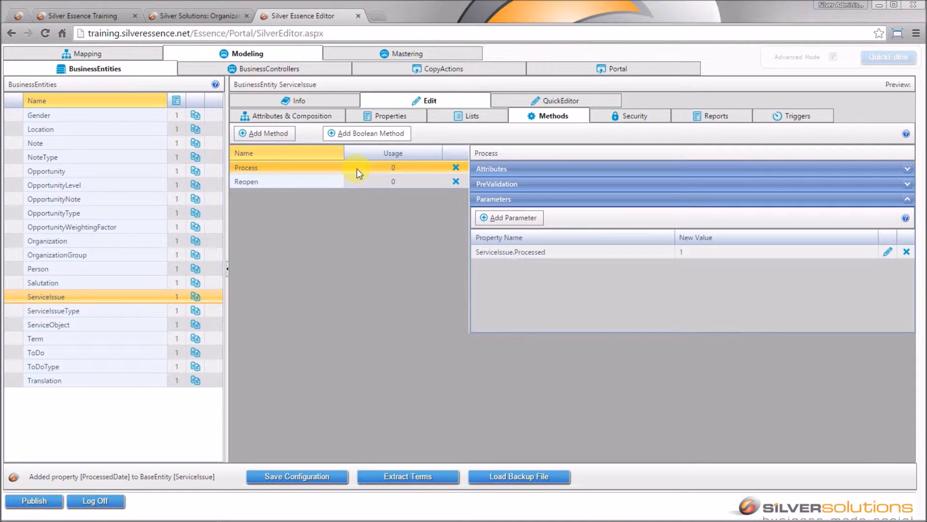
{"action": "left_click", "coordinate": [604, 188]}
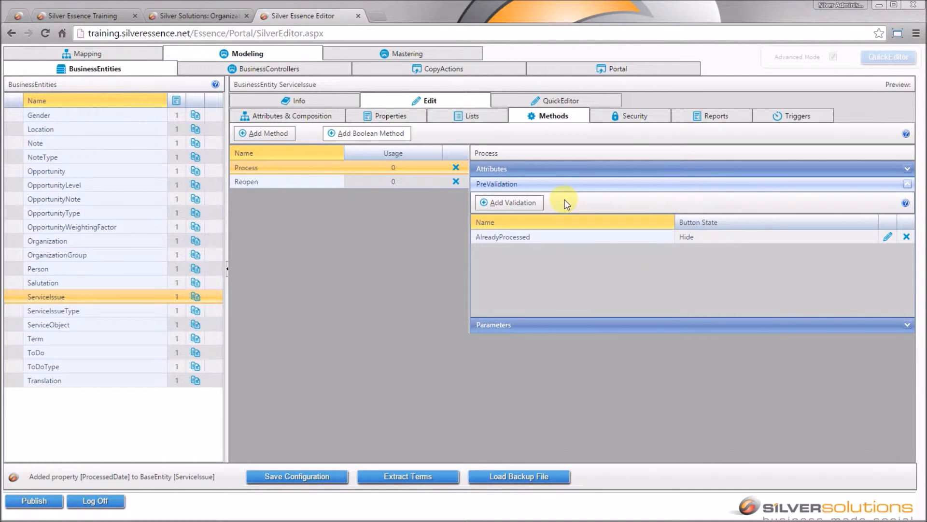
{"action": "left_click", "coordinate": [590, 238]}
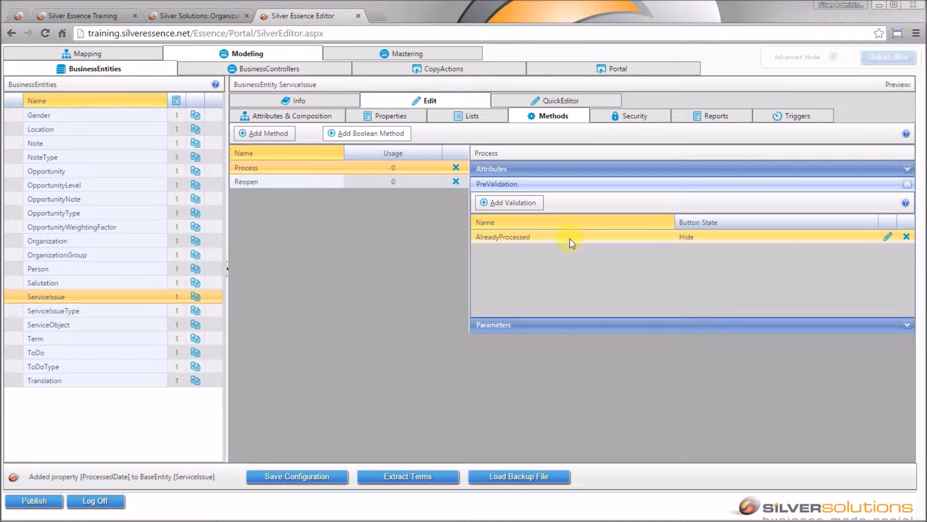
{"action": "left_click", "coordinate": [887, 238]}
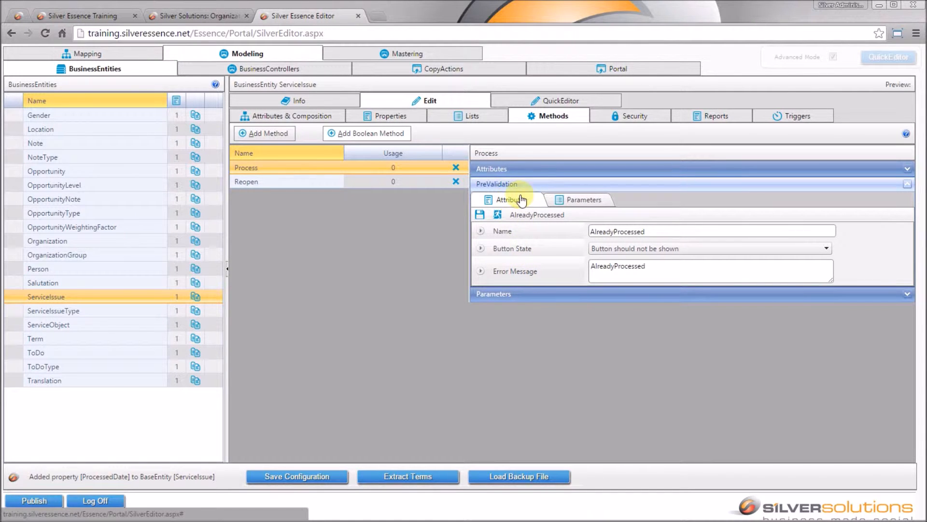
{"action": "left_click", "coordinate": [570, 201]}
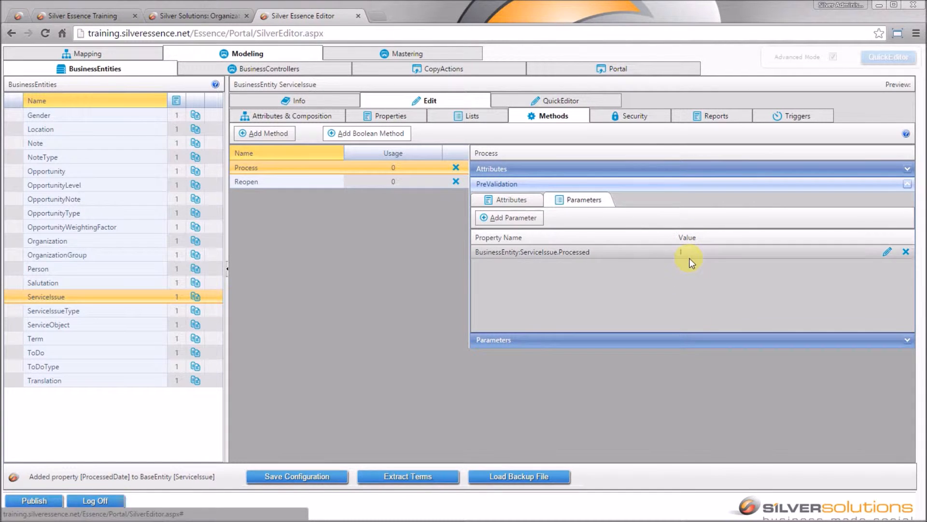
Compare the Process method's parameters with those of its AlreadyProcessed pre-validation, and check the pre-validation's attributes.
{"action": "left_click", "coordinate": [703, 340]}
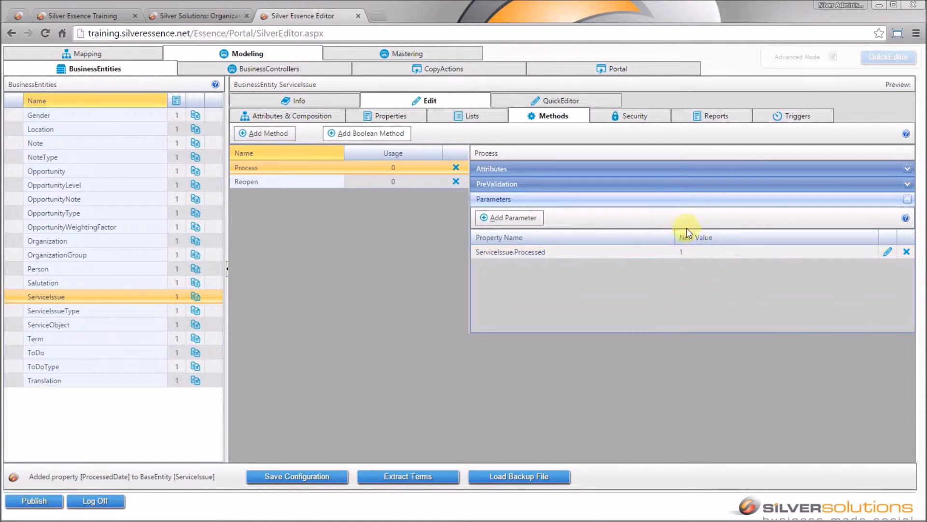
{"action": "left_click", "coordinate": [677, 184]}
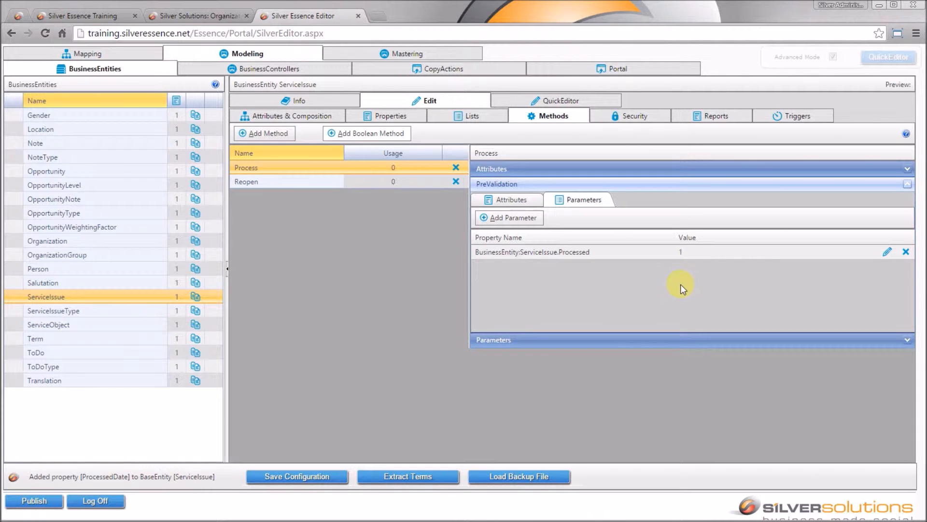
{"action": "left_click", "coordinate": [528, 203]}
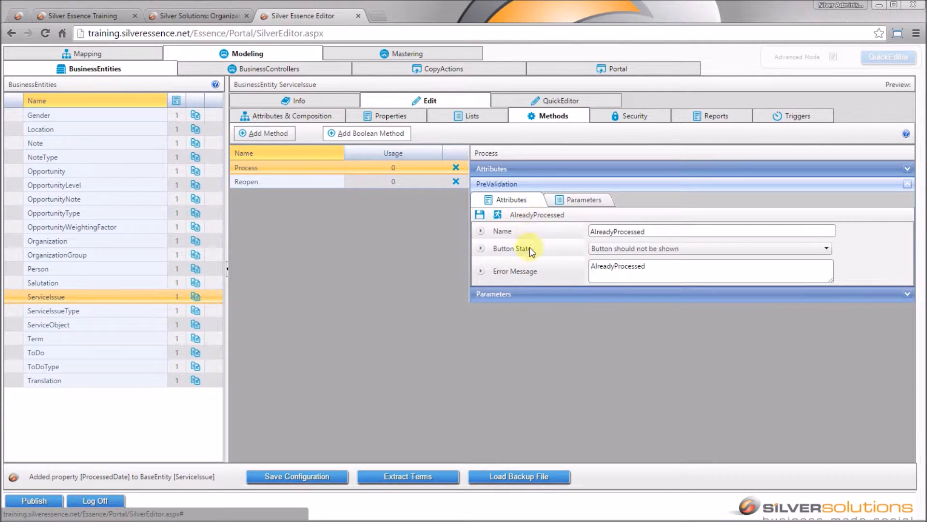
Start a new parameter on the Process method for the ServiceIssue: ProcessedDate property.
{"action": "left_click", "coordinate": [571, 296]}
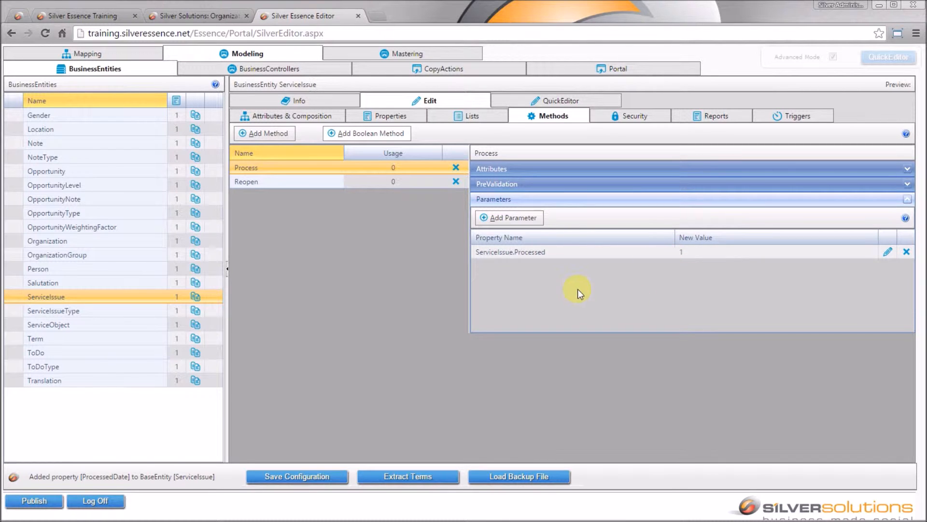
{"action": "left_click", "coordinate": [520, 219]}
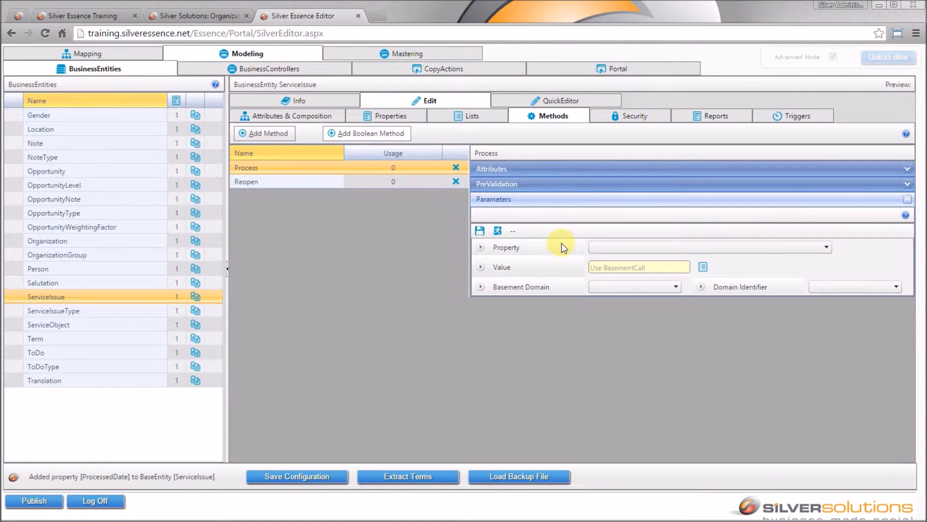
{"action": "left_click", "coordinate": [723, 248]}
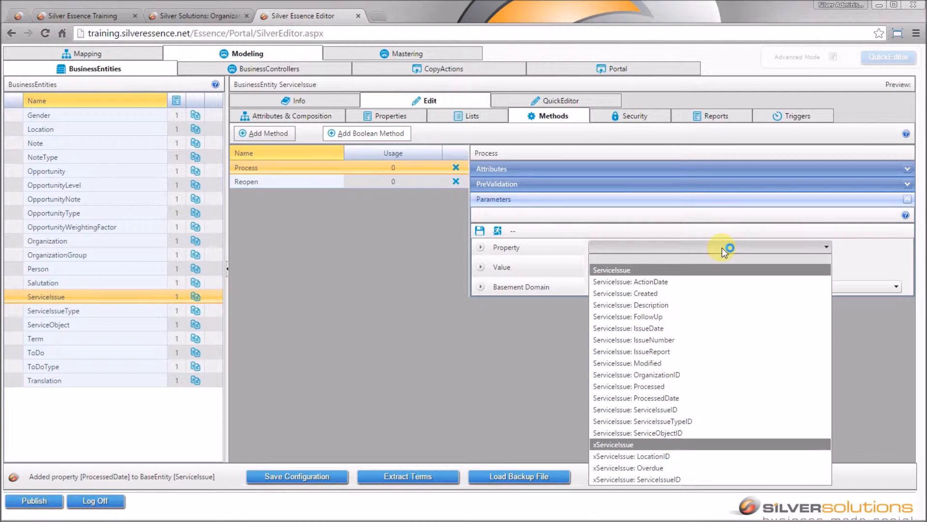
{"action": "left_click", "coordinate": [714, 397]}
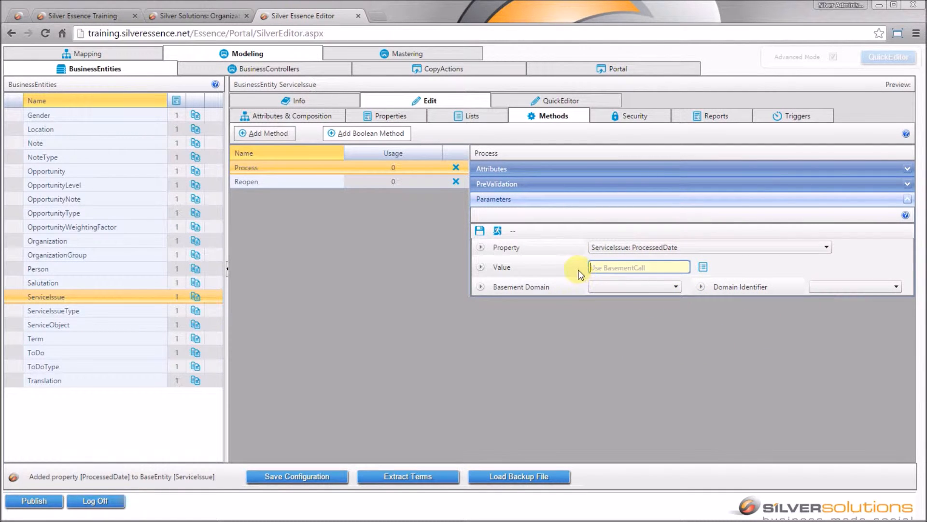
Set the ProcessedDate parameter's value to the SystemDateTime basement call from Essence Tools, and save the parameter and the configuration.
{"action": "left_click", "coordinate": [703, 267]}
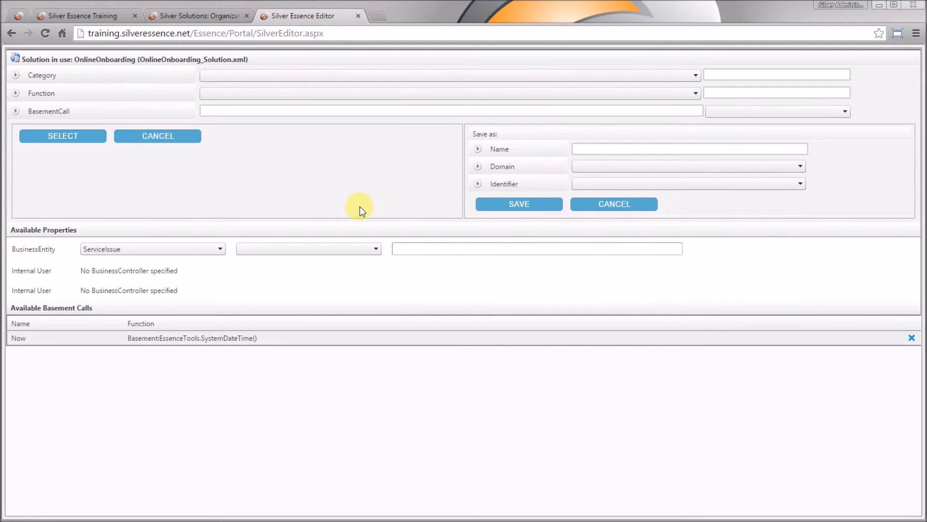
{"action": "left_click", "coordinate": [385, 77]}
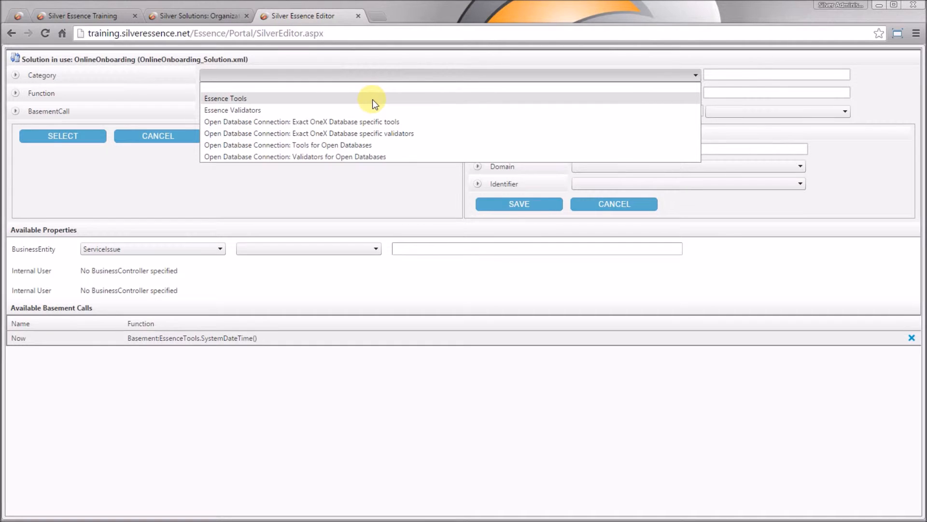
{"action": "left_click", "coordinate": [372, 100]}
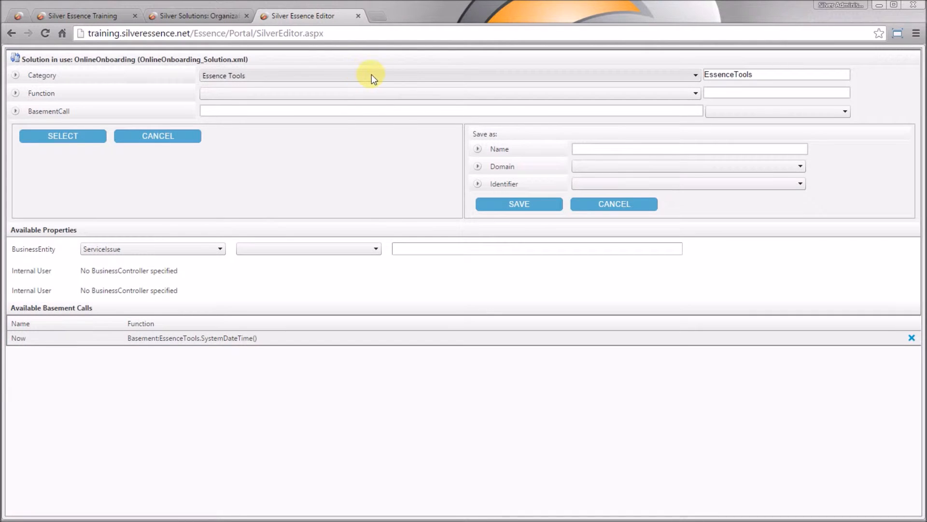
{"action": "left_click", "coordinate": [378, 96]}
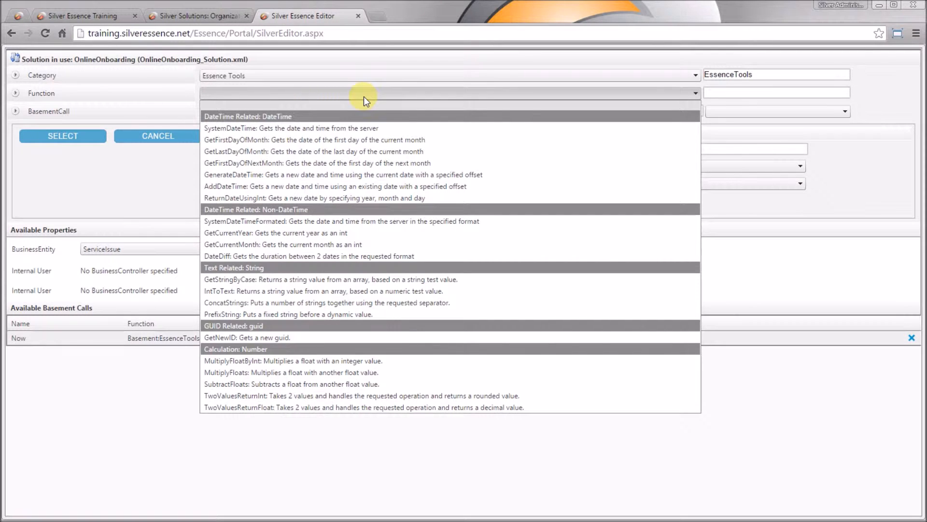
{"action": "left_click", "coordinate": [367, 128]}
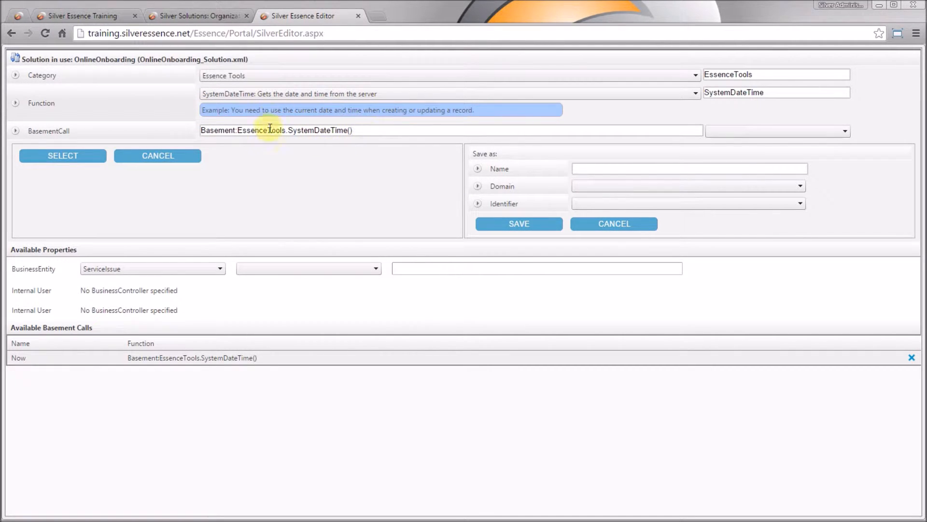
{"action": "left_click", "coordinate": [62, 155]}
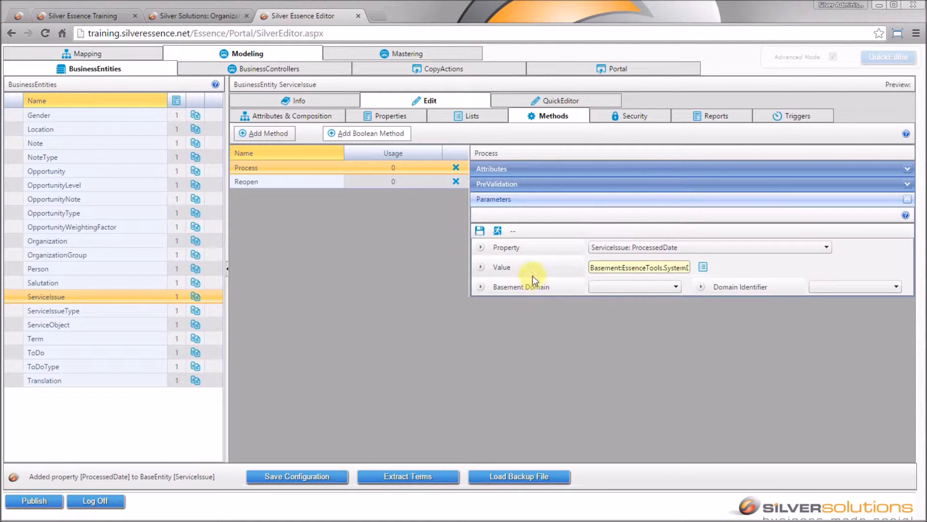
{"action": "left_click", "coordinate": [481, 231]}
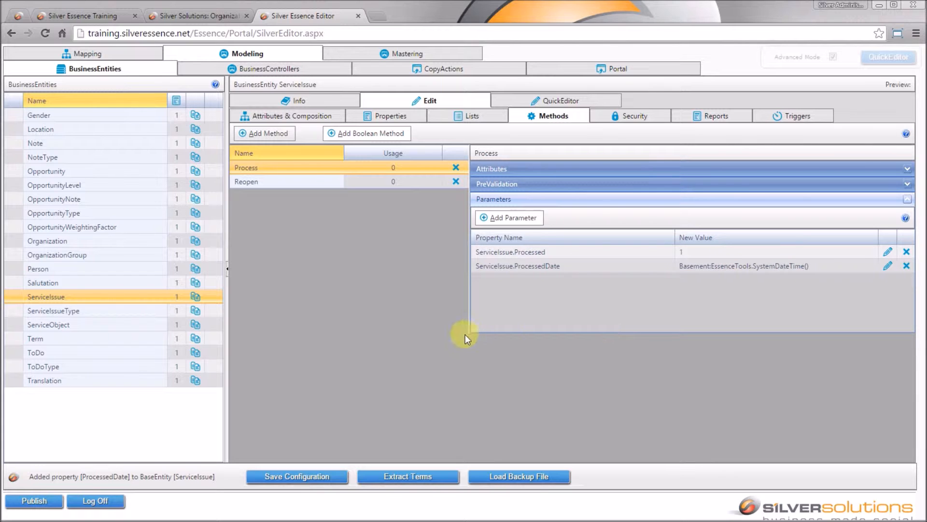
{"action": "left_click", "coordinate": [322, 477]}
Start an extended method on the ServiceIssue business controller, with both name and UI name set to Process.
{"action": "left_click", "coordinate": [244, 72]}
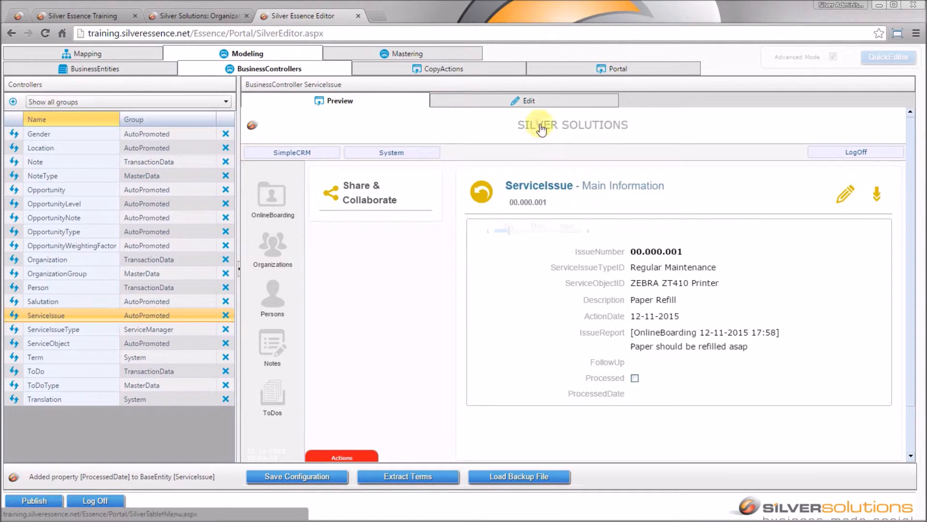
{"action": "left_click", "coordinate": [535, 103]}
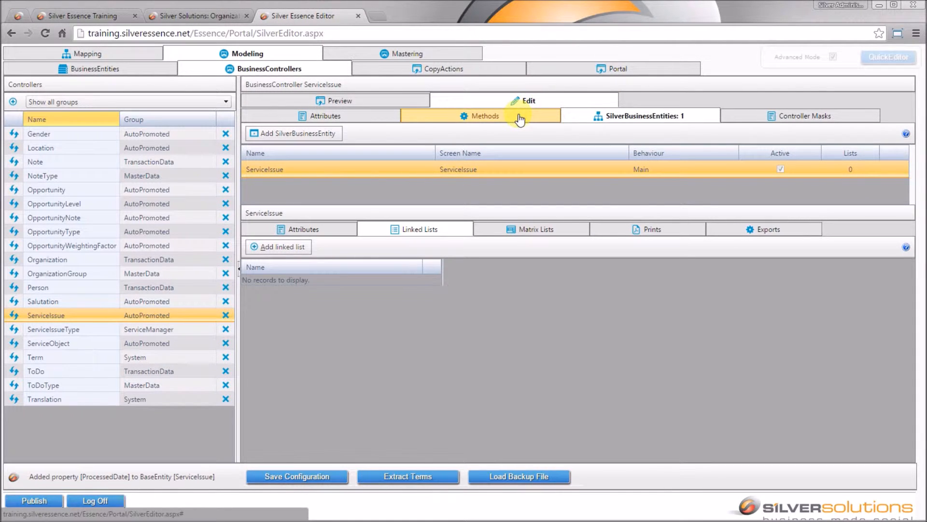
{"action": "left_click", "coordinate": [520, 119]}
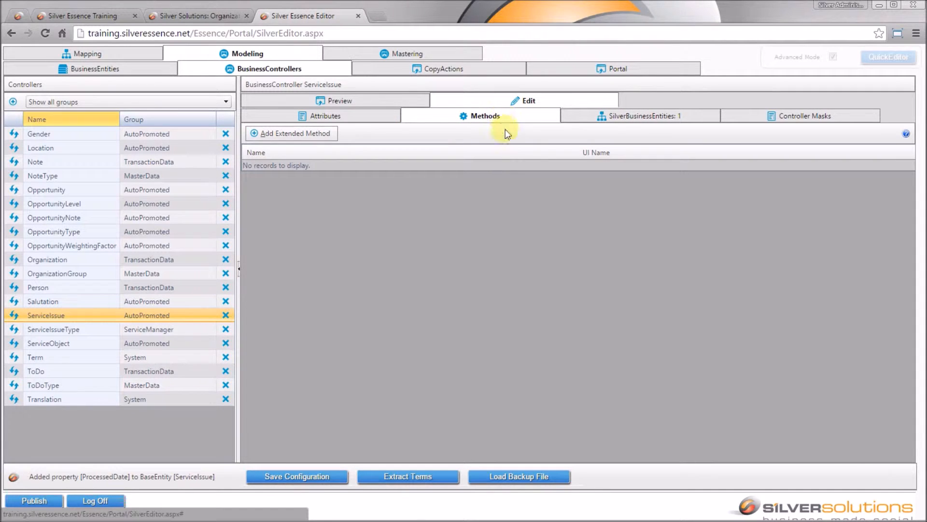
{"action": "left_click", "coordinate": [296, 137]}
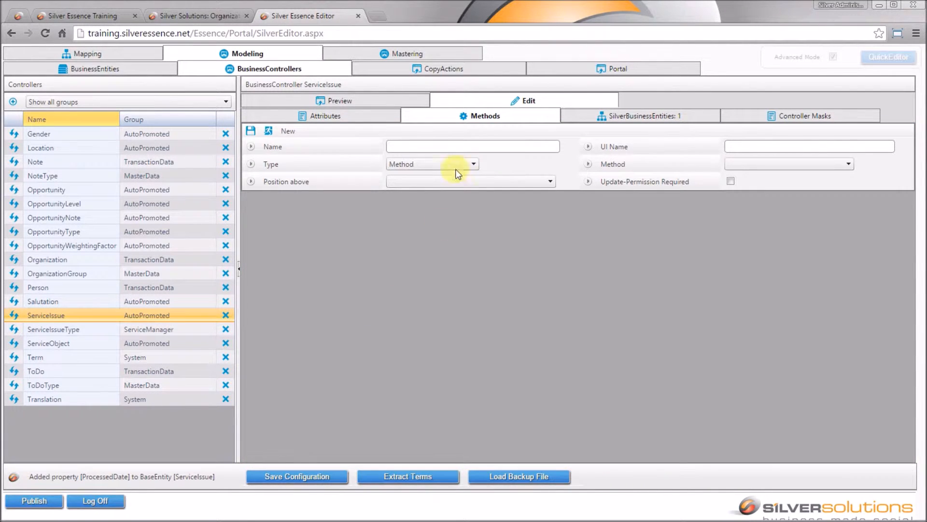
{"action": "left_click", "coordinate": [475, 146]}
{"action": "type", "text": "Process"}
{"action": "key", "text": "Tab"}
{"action": "type", "text": "Process"}
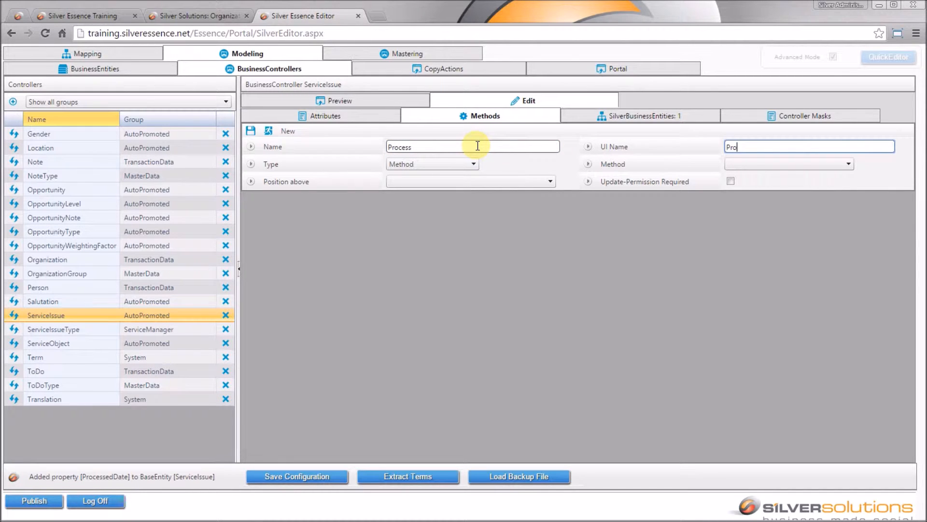
{"action": "key", "text": "Tab"}
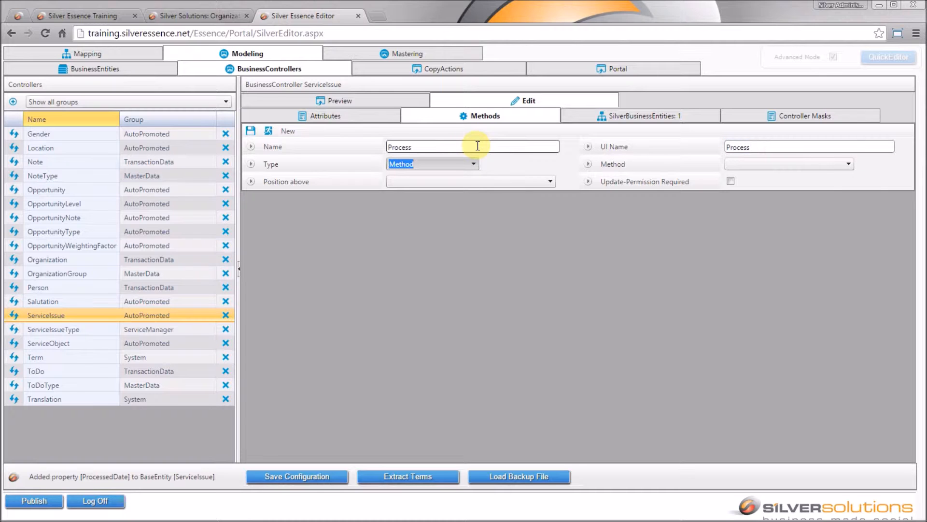
{"action": "key", "text": "Tab"}
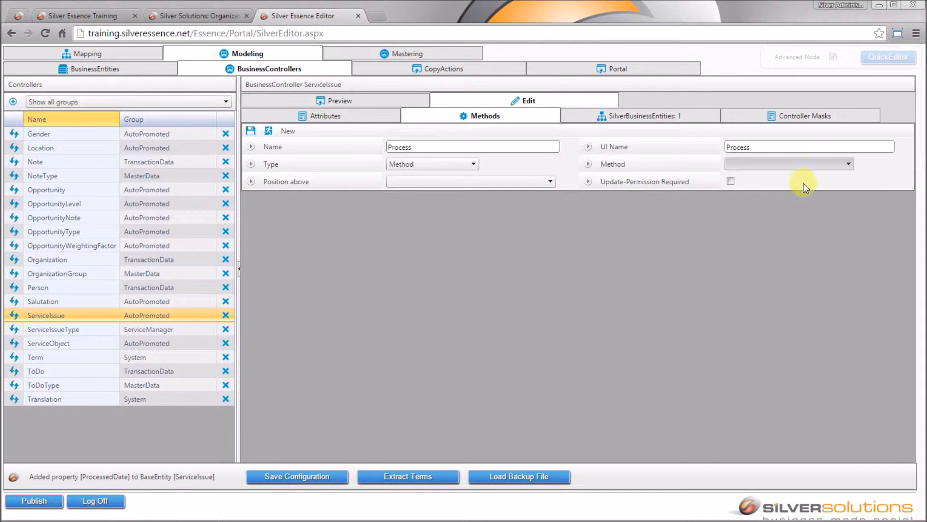
Link the Process extended method to ServiceIssue.Process with update permission required, and save it with Inline enabled.
{"action": "left_click", "coordinate": [813, 164]}
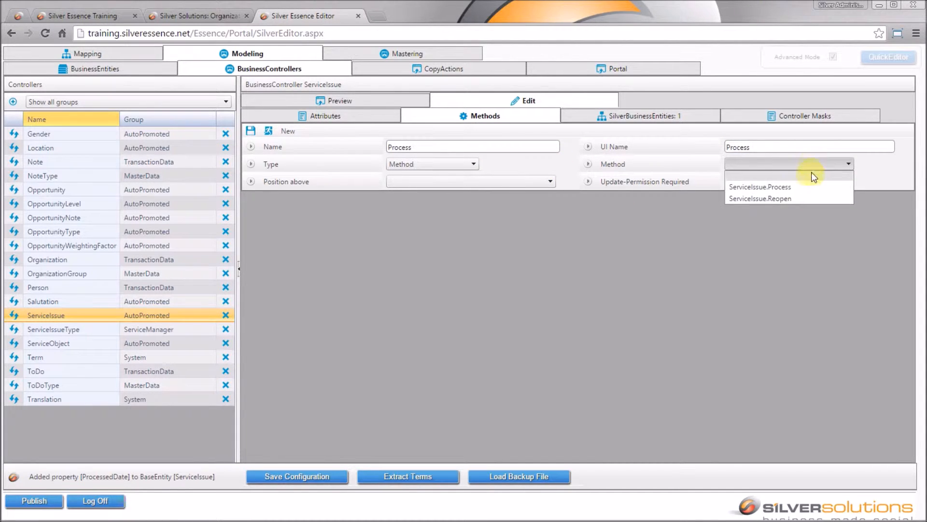
{"action": "left_click", "coordinate": [810, 182]}
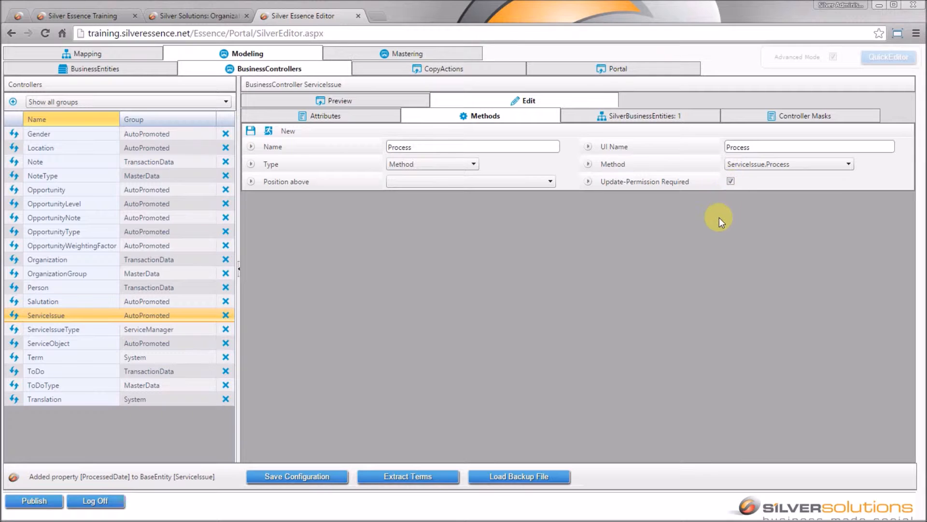
{"action": "left_click", "coordinate": [251, 132]}
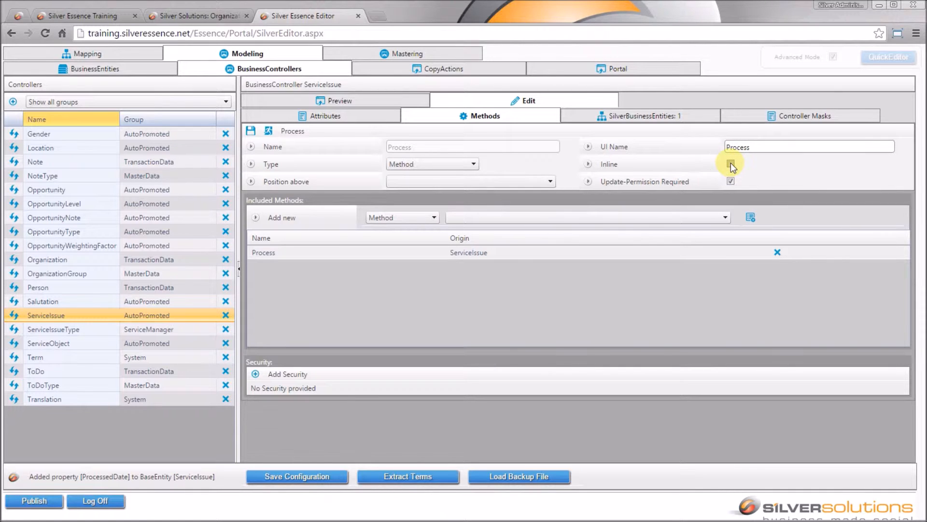
{"action": "left_click", "coordinate": [730, 164]}
{"action": "left_click", "coordinate": [250, 133]}
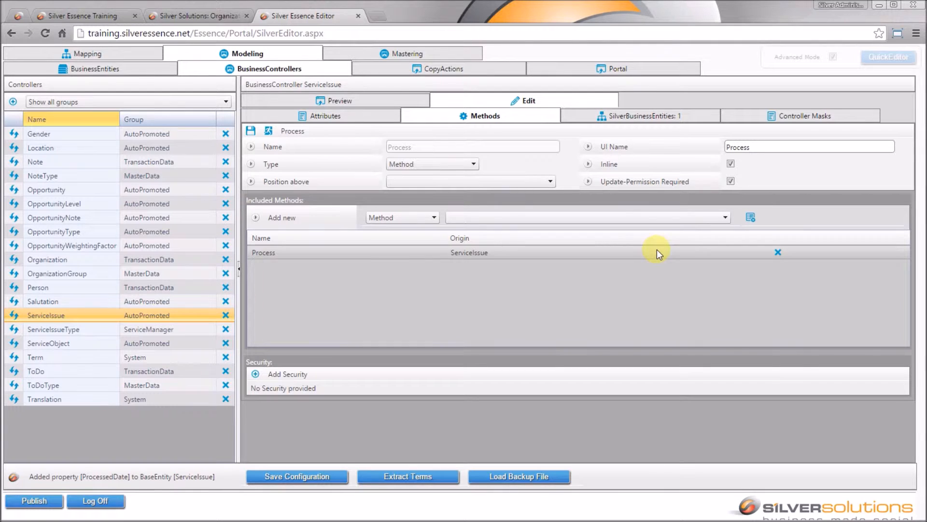
Check which methods can be included in the Process extended method, and save and close its details.
{"action": "left_click", "coordinate": [684, 218]}
{"action": "left_click", "coordinate": [684, 236]}
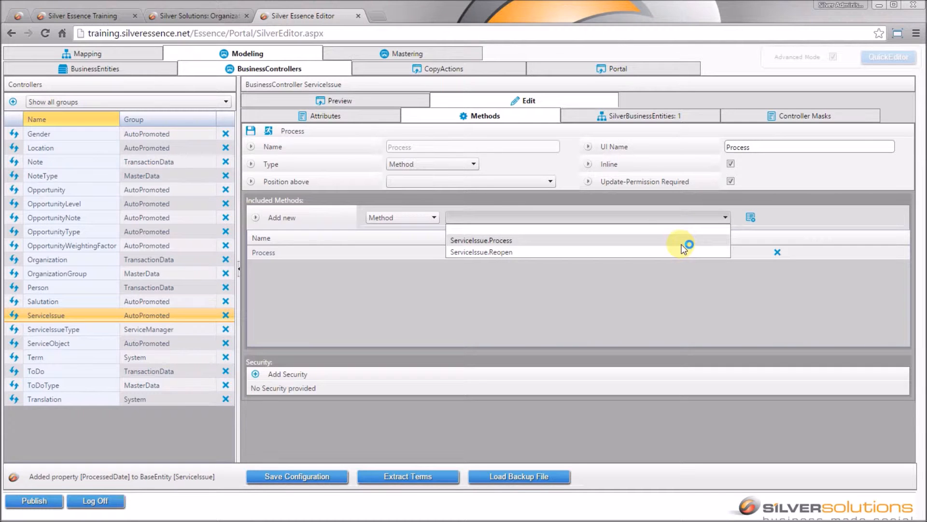
{"action": "left_click", "coordinate": [686, 227]}
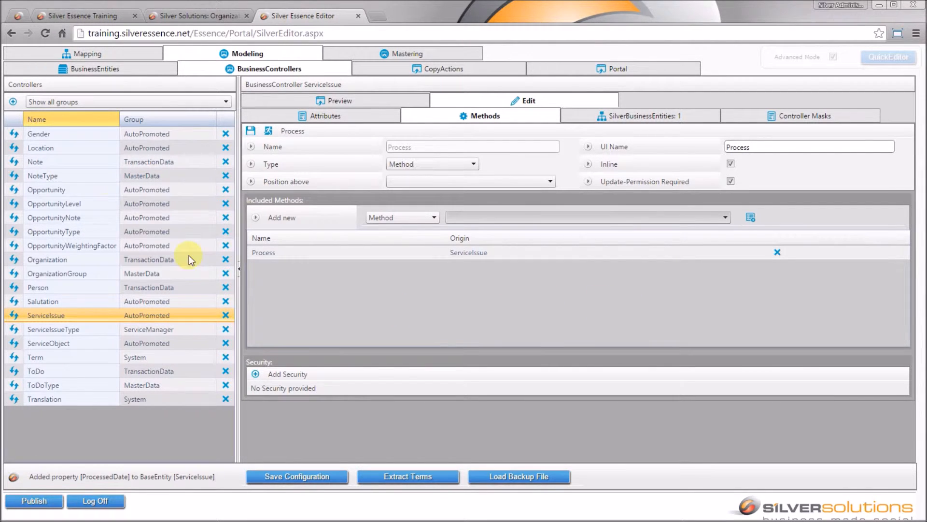
{"action": "left_click", "coordinate": [250, 131]}
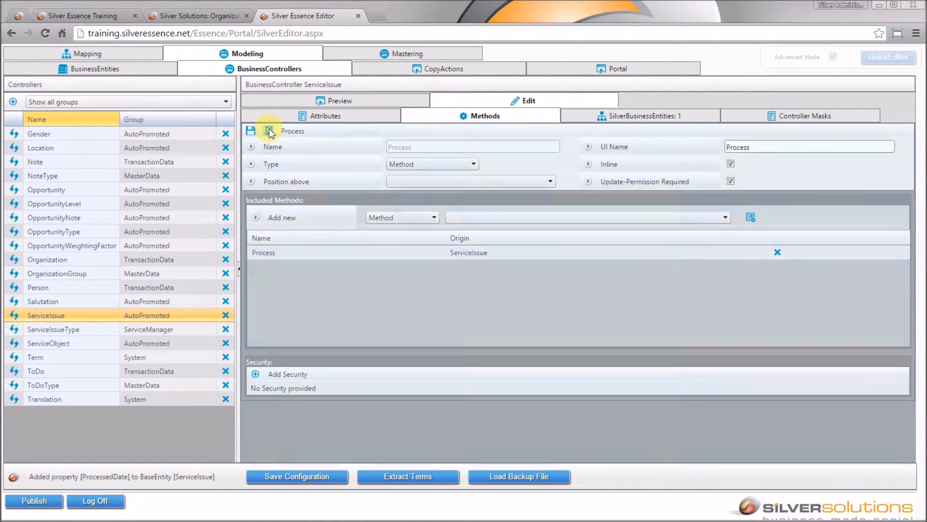
{"action": "left_click", "coordinate": [269, 130]}
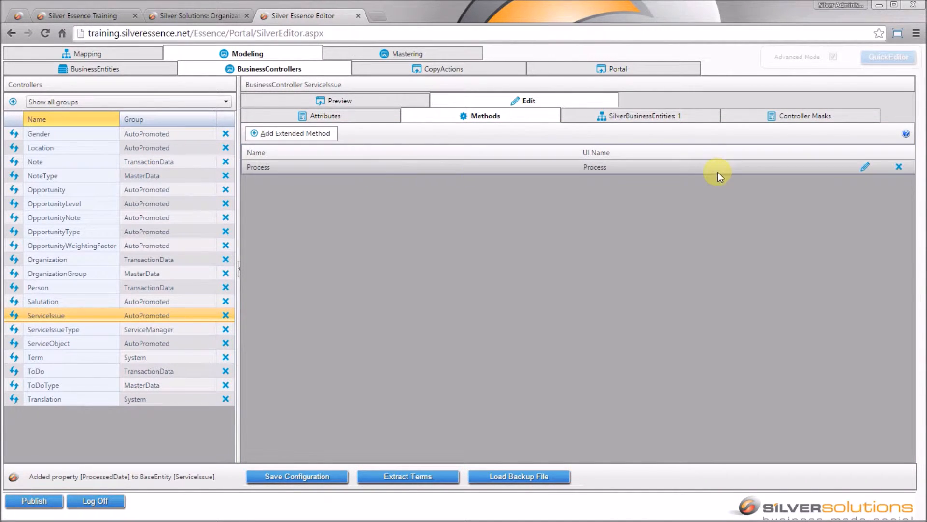
Add an extended method with name and UI name Reopen to the ServiceIssue controller, linked to ServiceIssue.Reopen with update permission required.
{"action": "left_click", "coordinate": [297, 135]}
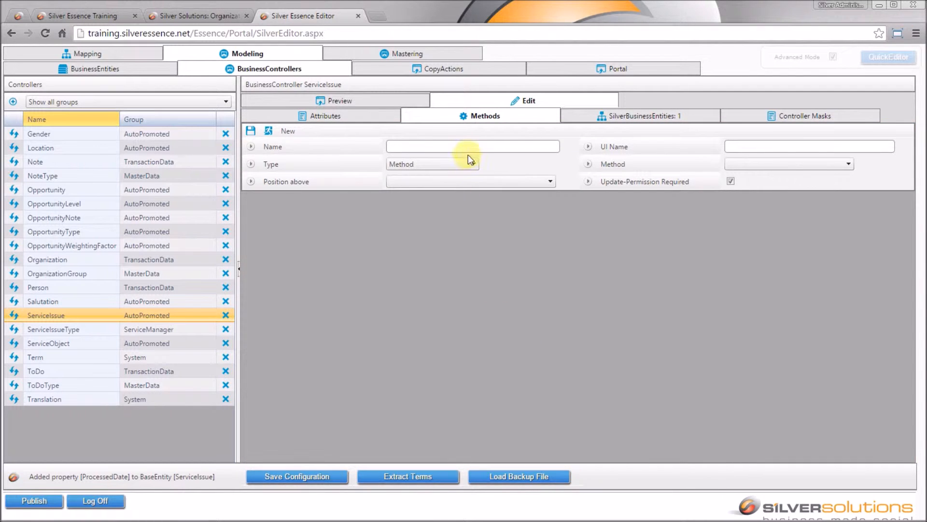
{"action": "left_click", "coordinate": [471, 147]}
{"action": "type", "text": "Req"}
{"action": "type", "text": "pen"}
{"action": "key", "text": "Tab"}
{"action": "type", "text": "Reopen"}
{"action": "key", "text": "Tab"}
{"action": "key", "text": "Tab"}
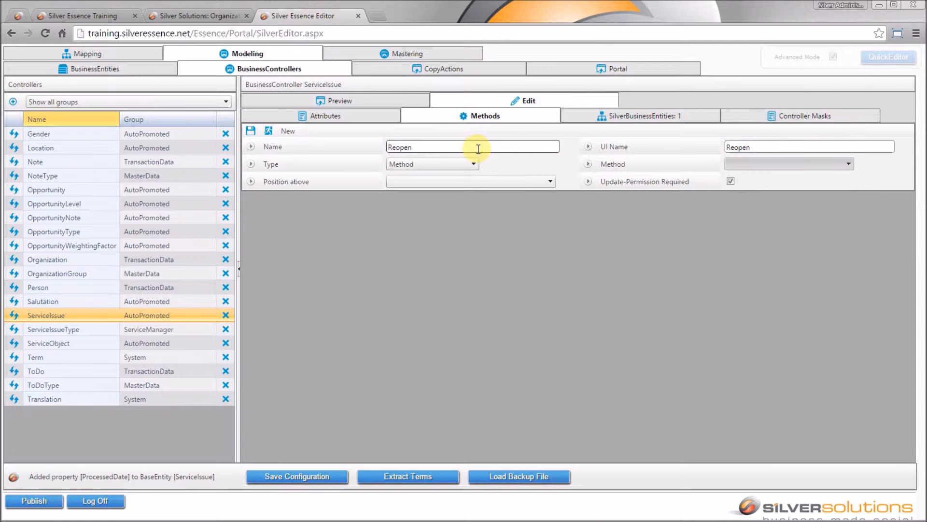
{"action": "left_click", "coordinate": [731, 164]}
{"action": "left_click", "coordinate": [784, 197]}
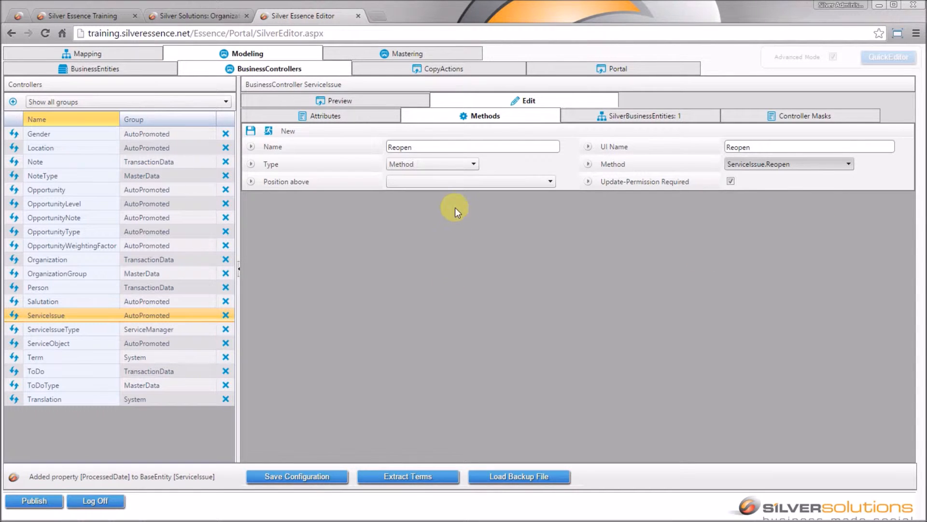
{"action": "left_click", "coordinate": [250, 130]}
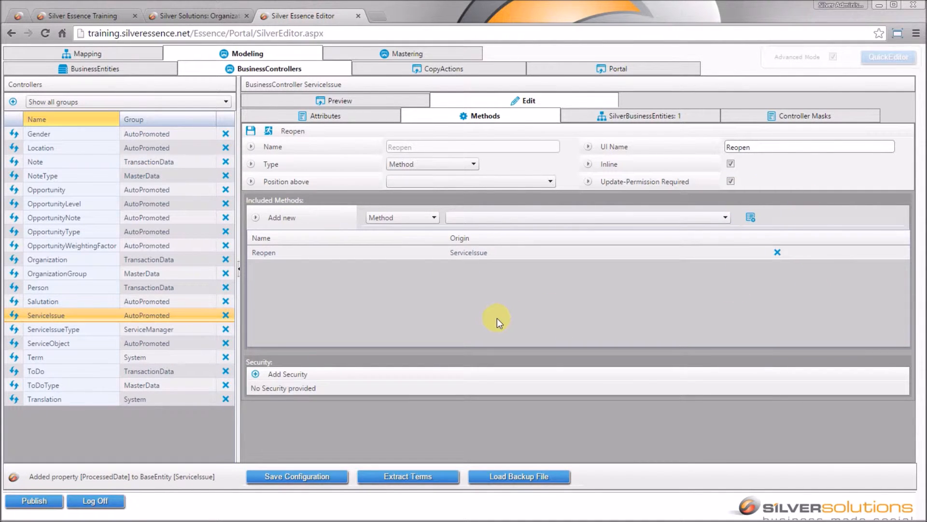
Check the included methods of the Reopen extended method, and save and close its details.
{"action": "left_click", "coordinate": [607, 220]}
{"action": "left_click", "coordinate": [606, 221]}
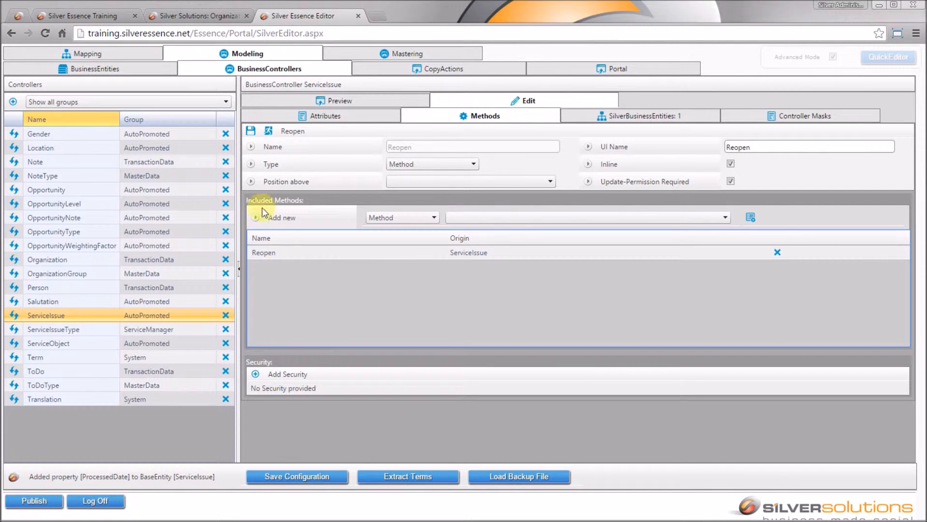
{"action": "left_click", "coordinate": [250, 132]}
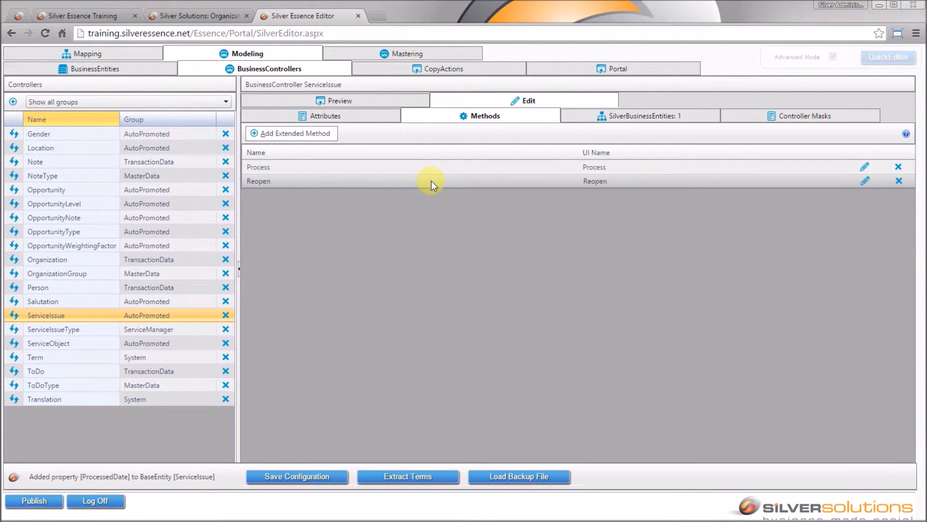
Save the configuration, reload the ServiceIssue controller and show its preview.
{"action": "left_click", "coordinate": [312, 475]}
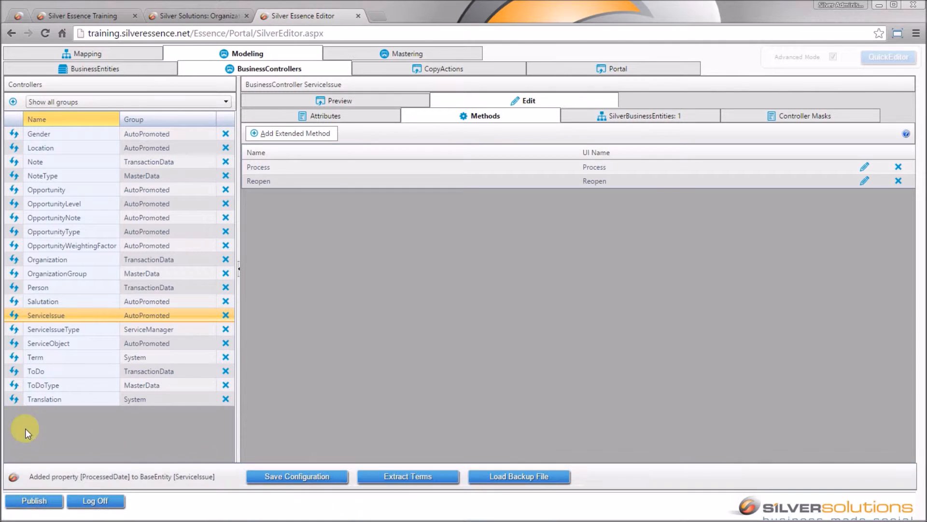
{"action": "left_click", "coordinate": [14, 317]}
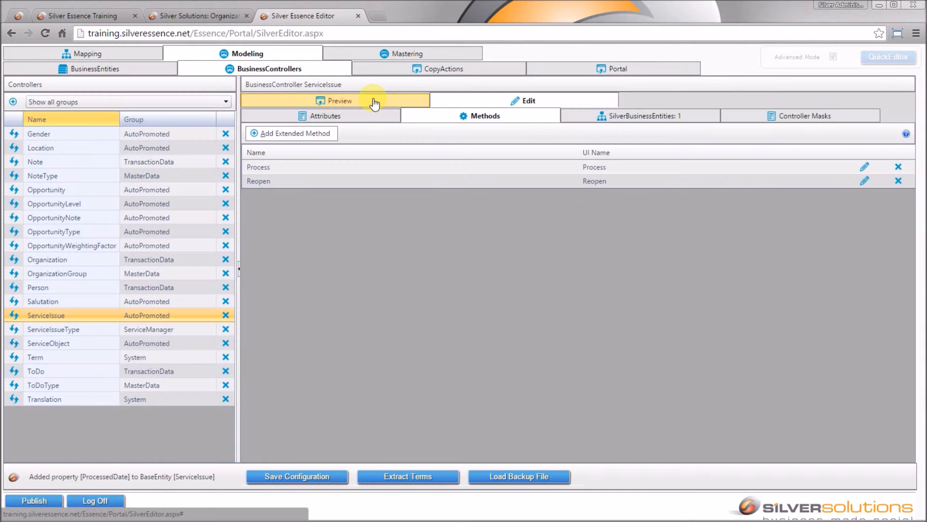
{"action": "left_click", "coordinate": [373, 99]}
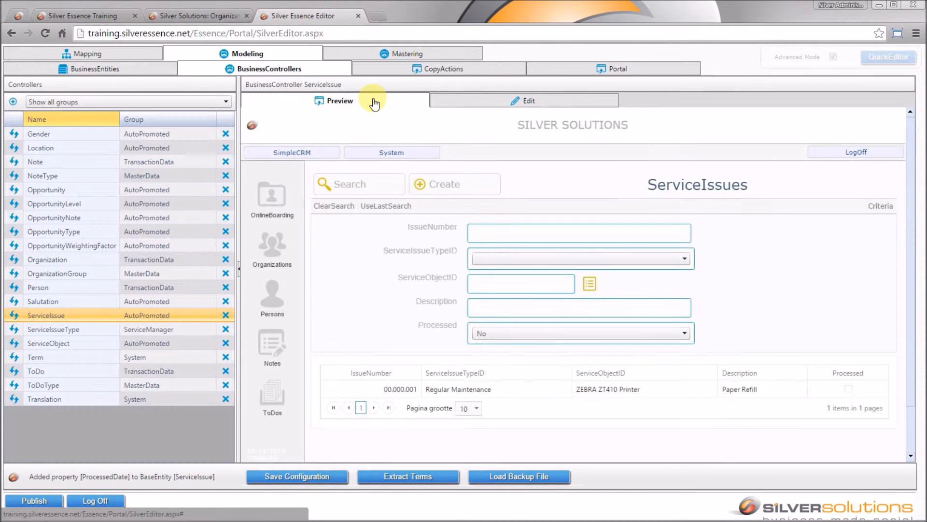
Open the Paper Refill service issue and test its Process action followed by its Reopen action.
{"action": "left_click", "coordinate": [613, 392]}
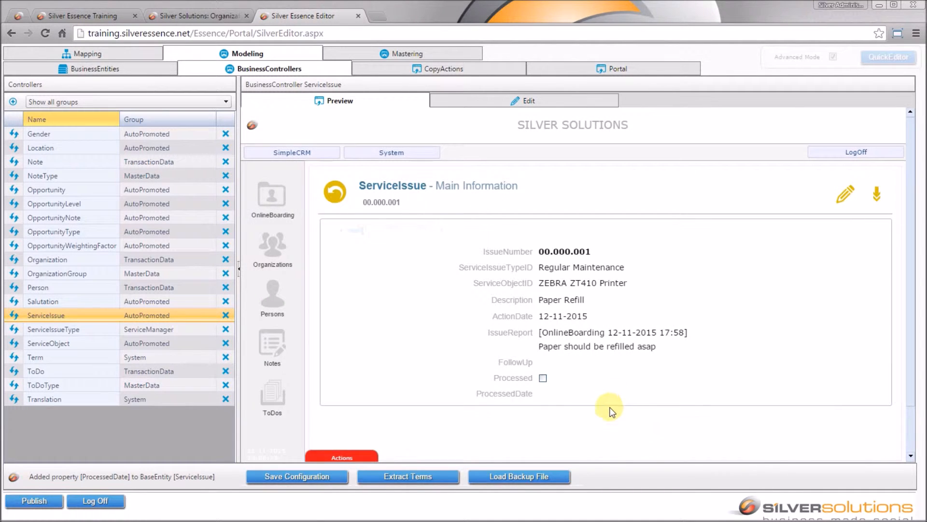
{"action": "left_click", "coordinate": [351, 454]}
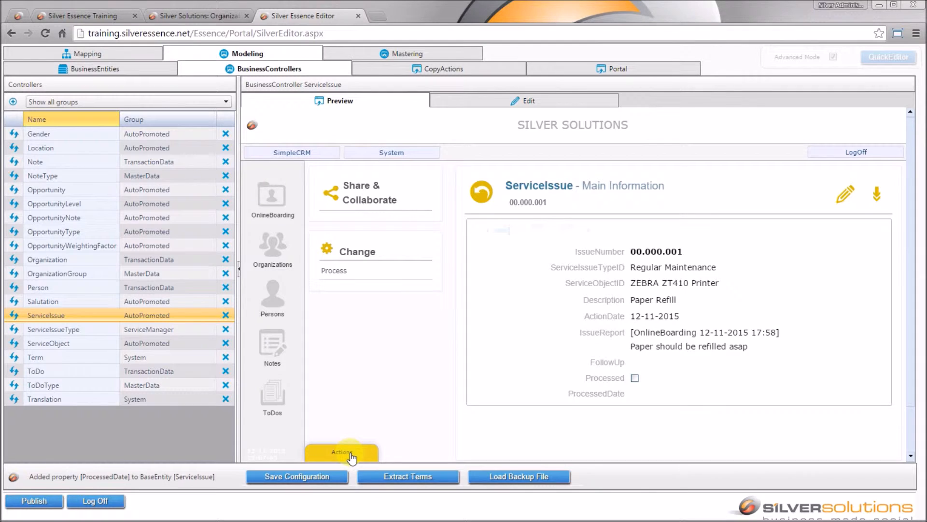
{"action": "left_click", "coordinate": [352, 273]}
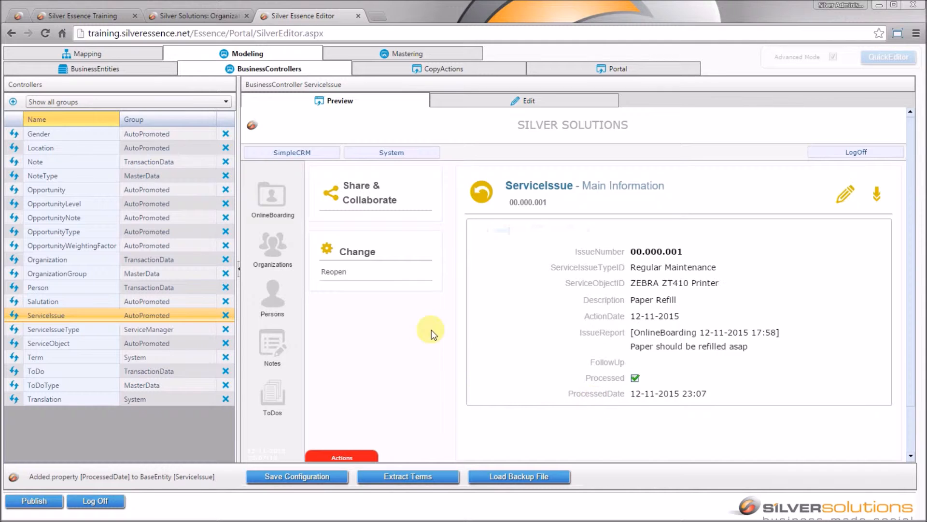
{"action": "left_click", "coordinate": [341, 274]}
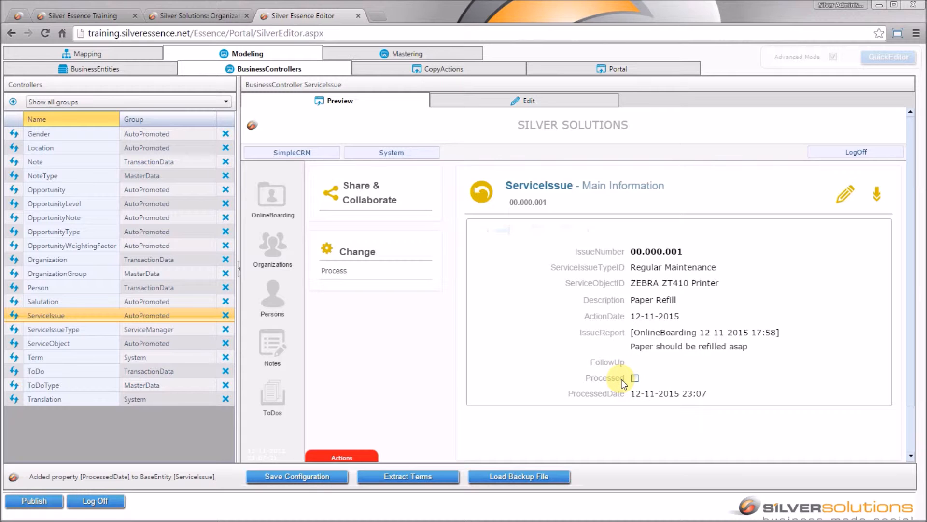
Return to the issue list, reopen the Paper Refill issue and check Processed and ProcessedDate in its edit form without updating.
{"action": "left_click", "coordinate": [479, 192]}
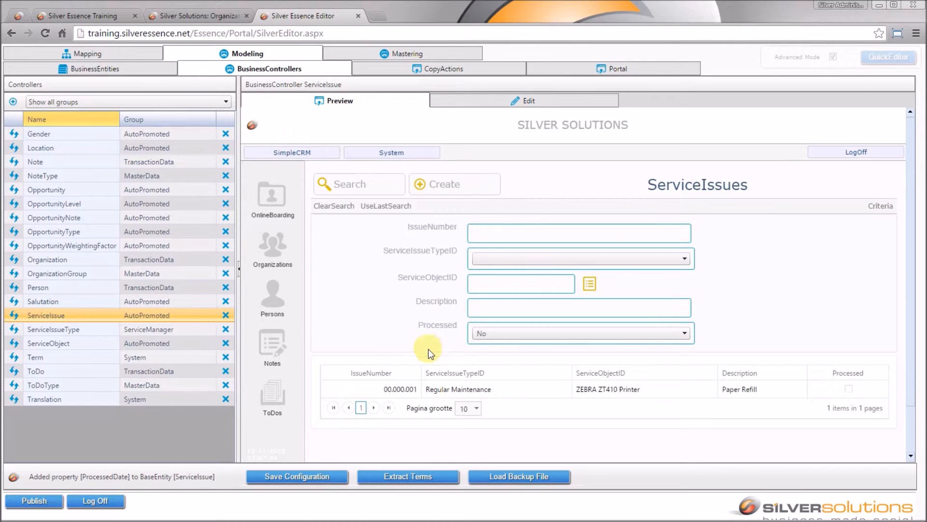
{"action": "left_click", "coordinate": [631, 391]}
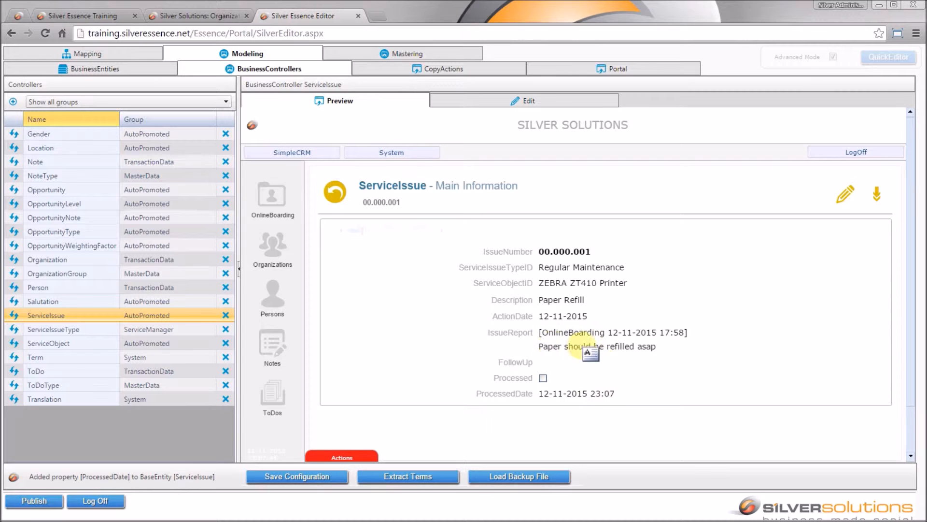
{"action": "left_click", "coordinate": [846, 193]}
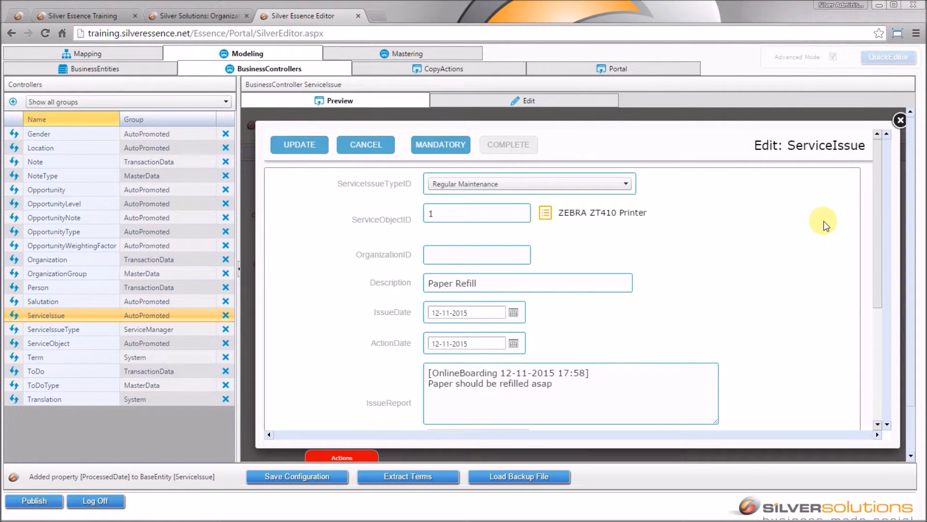
{"action": "scroll", "coordinate": [823, 223], "scroll_direction": "down", "scroll_amount": 4}
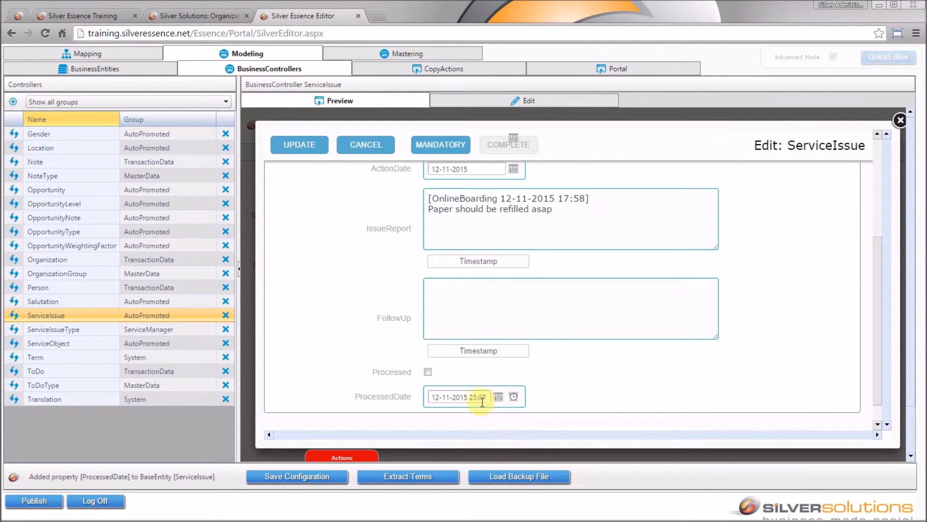
{"action": "left_click", "coordinate": [354, 144]}
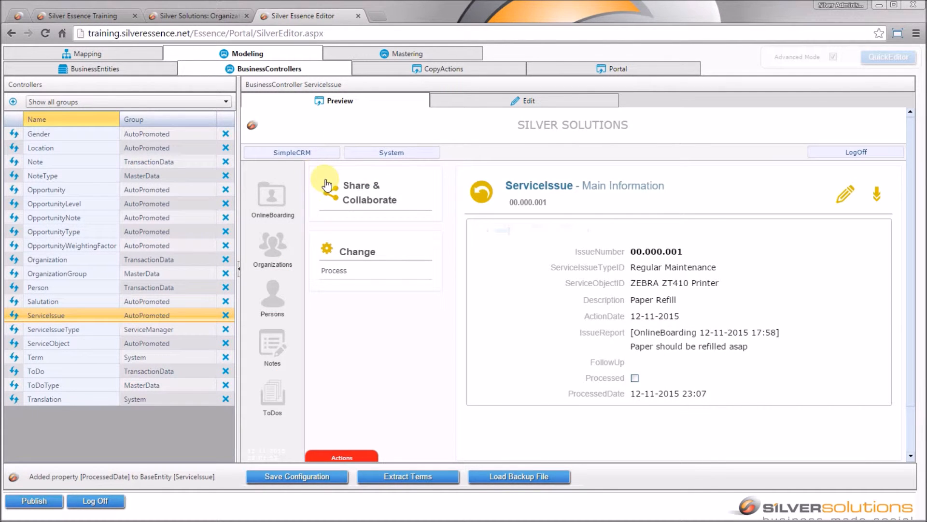
In ServiceIssue's Entry Form Presentation, disable ShowOnCreate for ProcessedDate and ShowOnUpdate for both Processed and ProcessedDate.
{"action": "left_click", "coordinate": [136, 72]}
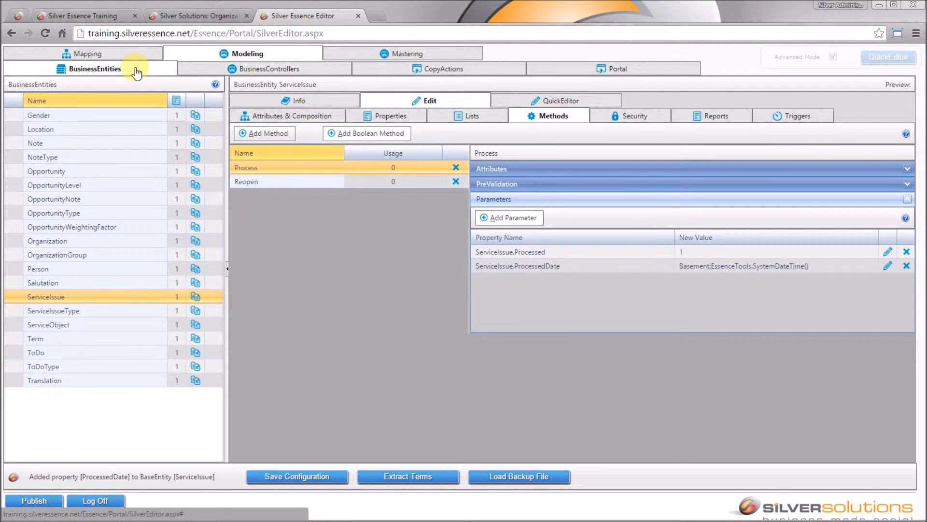
{"action": "left_click", "coordinate": [504, 107]}
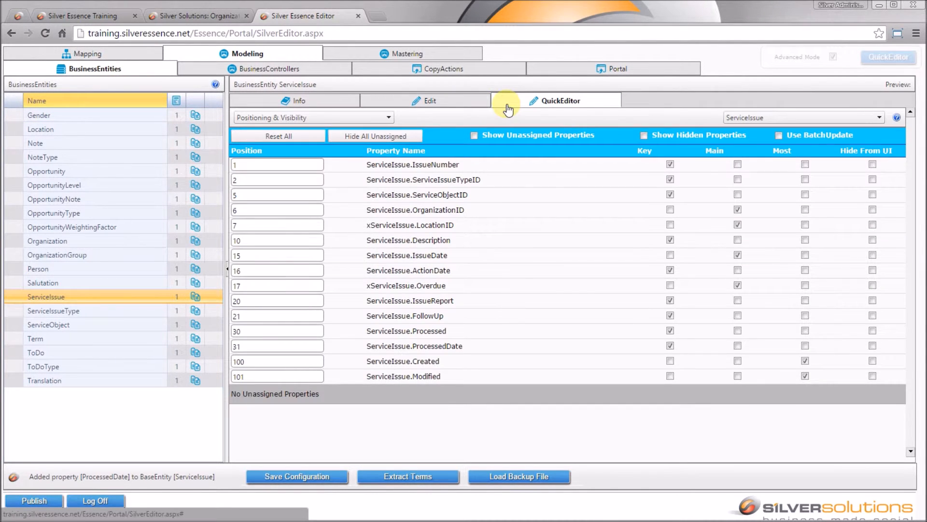
{"action": "left_click", "coordinate": [388, 118]}
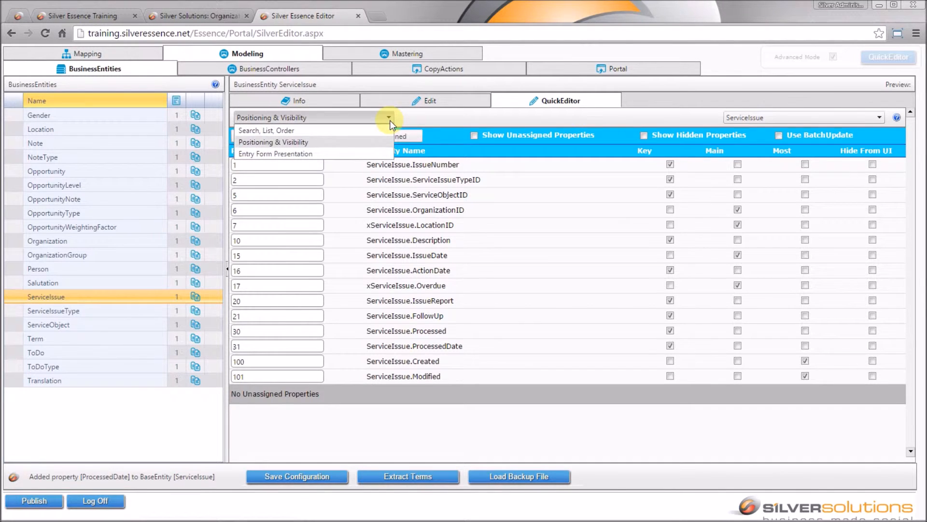
{"action": "left_click", "coordinate": [367, 153]}
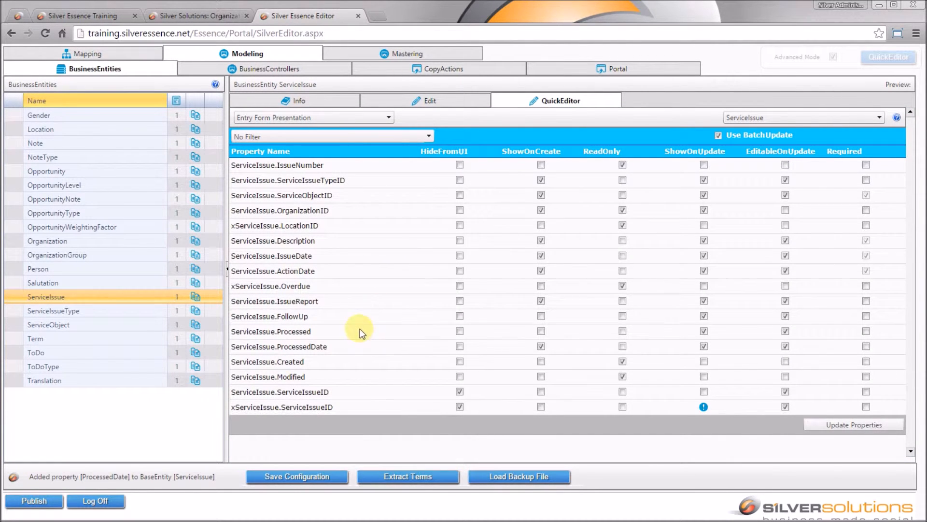
{"action": "left_click", "coordinate": [541, 345]}
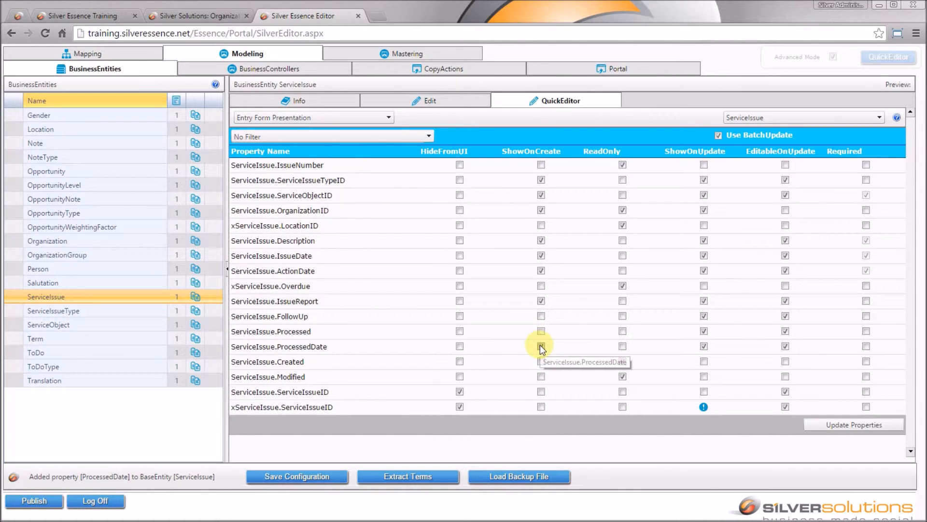
{"action": "left_click", "coordinate": [703, 346]}
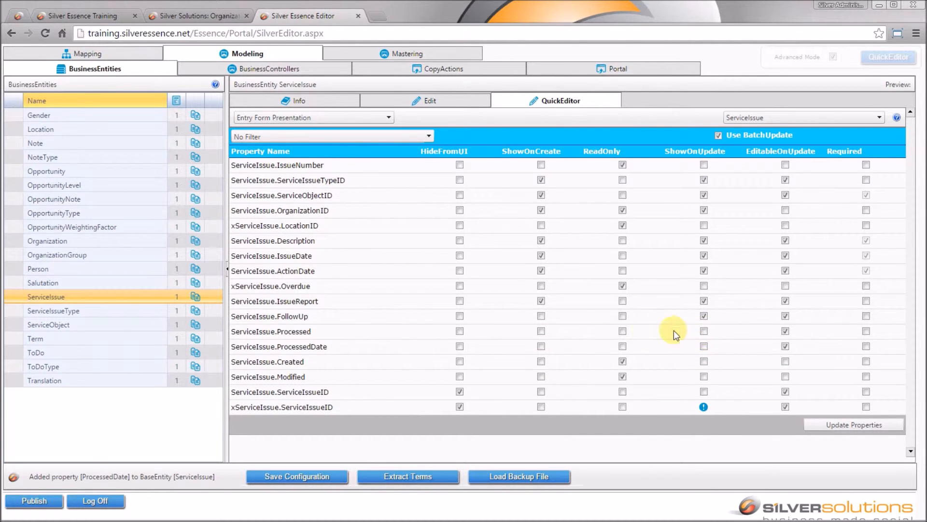
Set ServiceIssue's Processed and ProcessedDate to ReadOnly, update the properties and save the configuration.
{"action": "left_click", "coordinate": [624, 331]}
{"action": "left_click", "coordinate": [643, 335]}
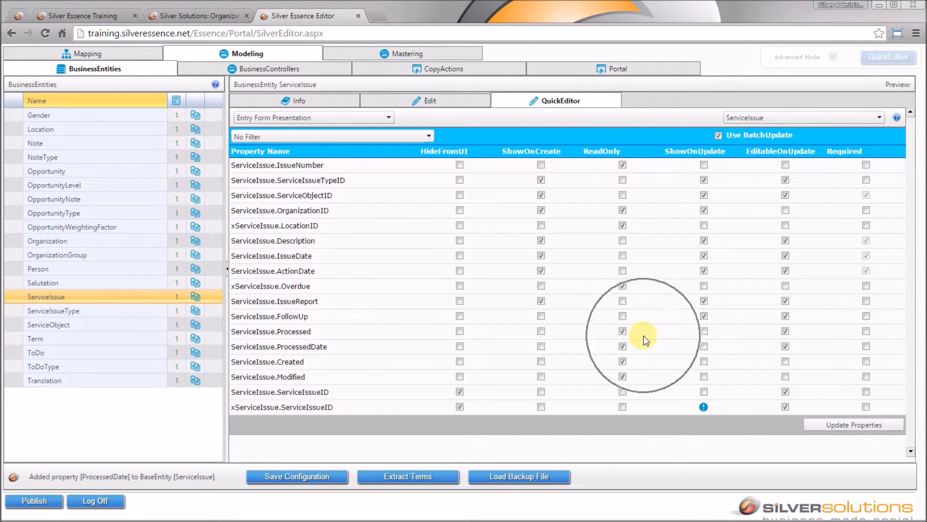
{"action": "left_click", "coordinate": [814, 424]}
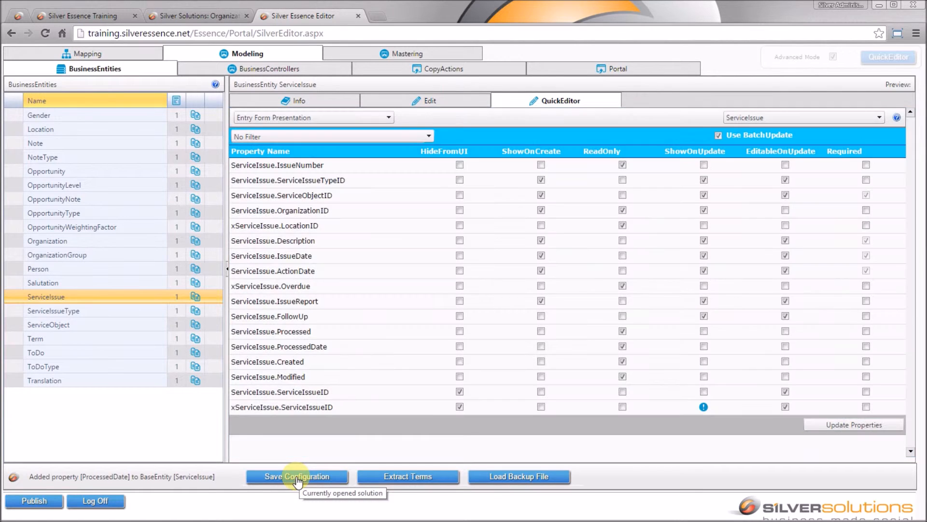
{"action": "left_click", "coordinate": [297, 478]}
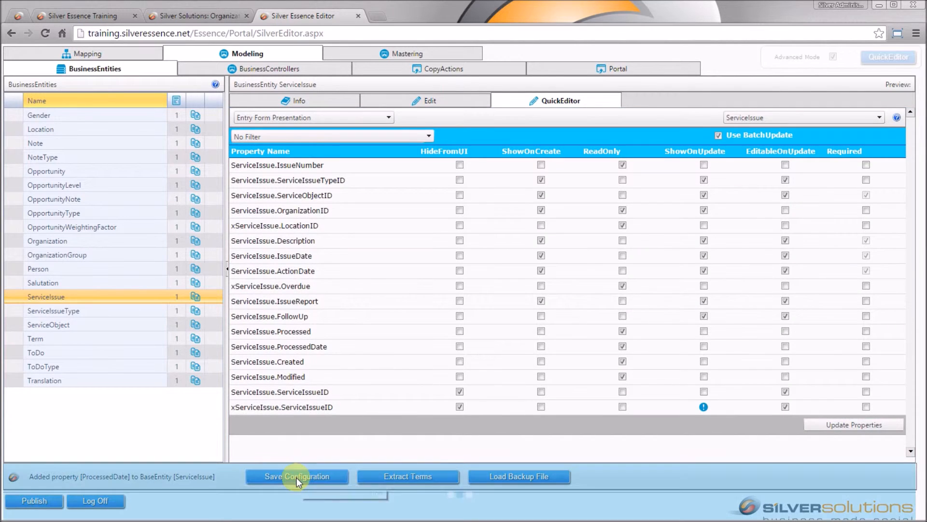
Reload the ServiceIssue controller and check which fields the Paper Refill issue's edit form offers, leaving the form without updating.
{"action": "left_click", "coordinate": [282, 72]}
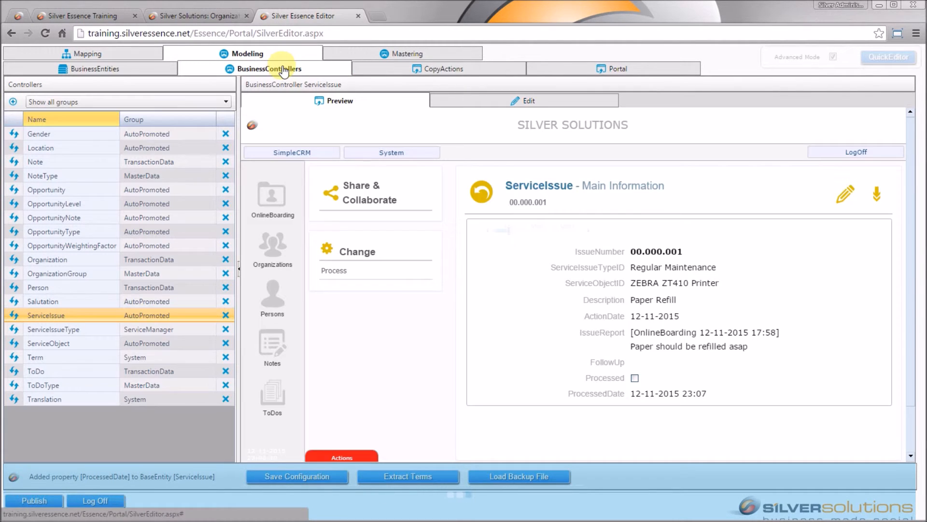
{"action": "left_click", "coordinate": [16, 317]}
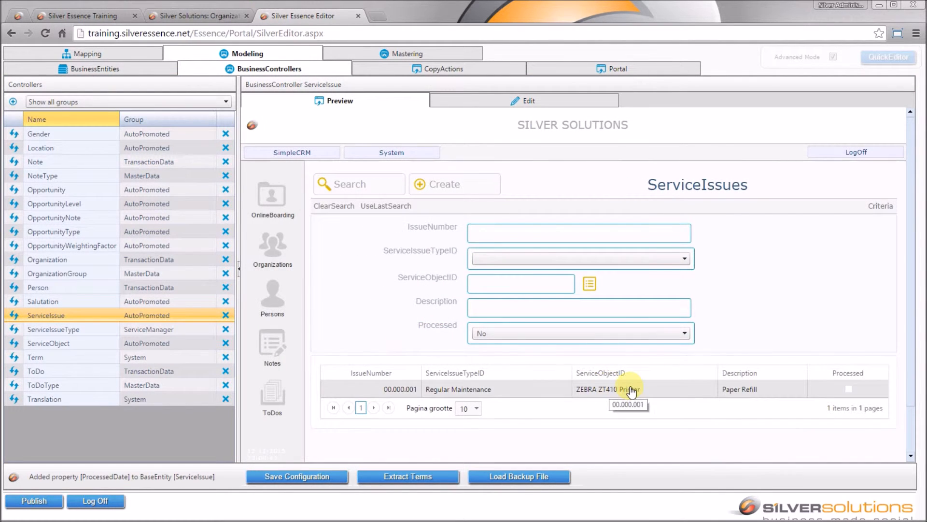
{"action": "left_click", "coordinate": [630, 389]}
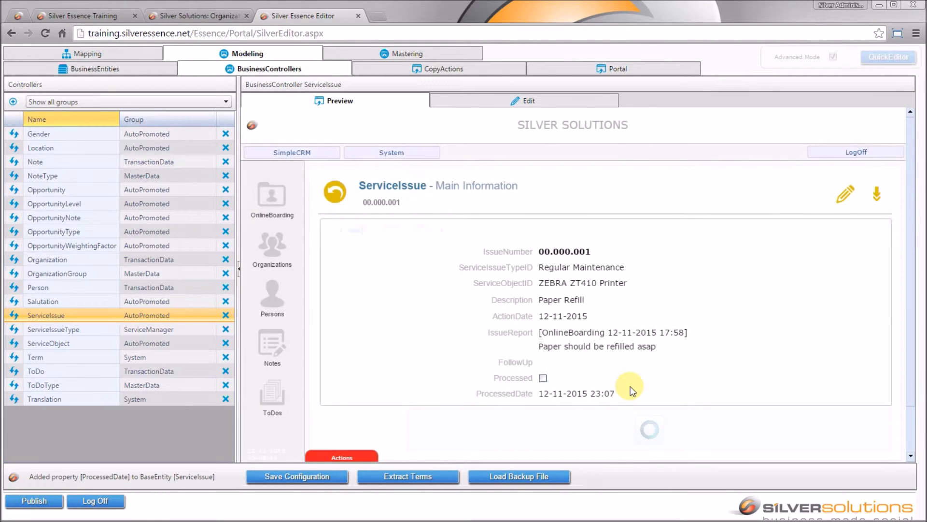
{"action": "left_click", "coordinate": [843, 198]}
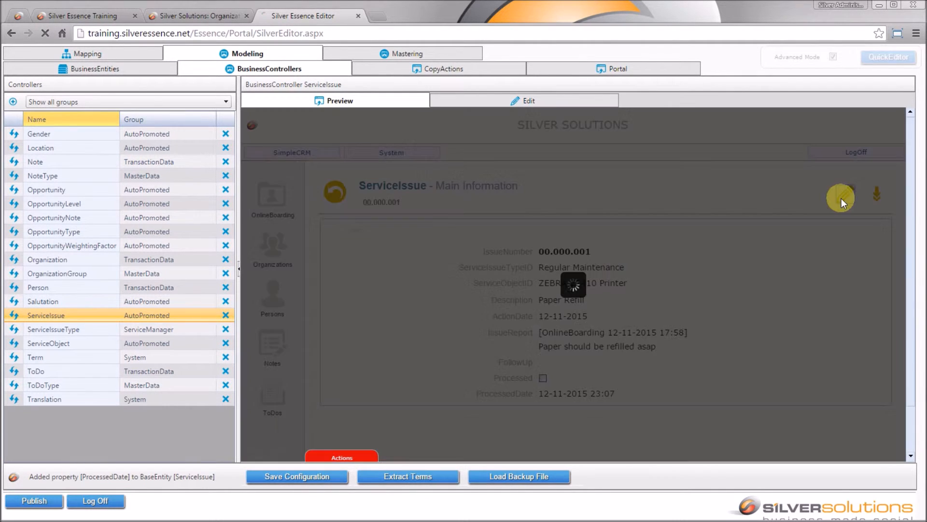
{"action": "scroll", "coordinate": [840, 203], "scroll_direction": "down", "scroll_amount": 3}
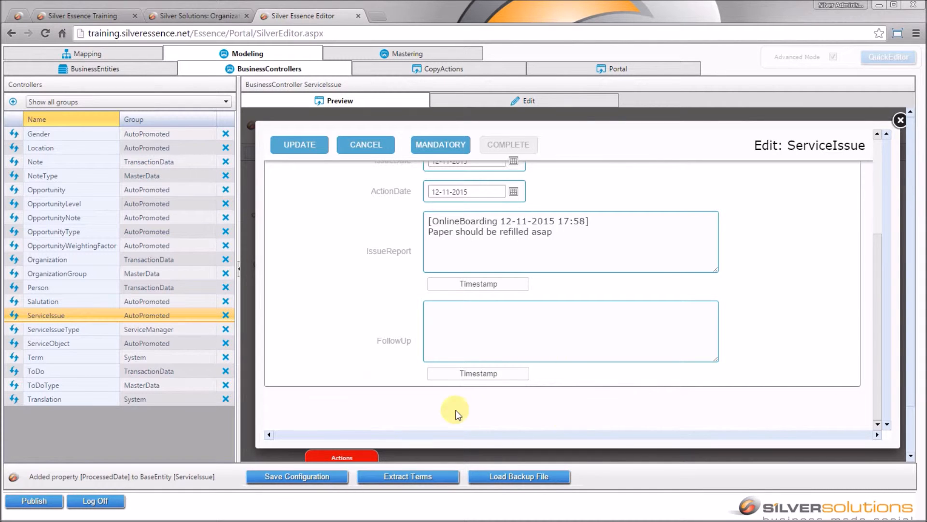
{"action": "scroll", "coordinate": [639, 389], "scroll_direction": "up", "scroll_amount": 3}
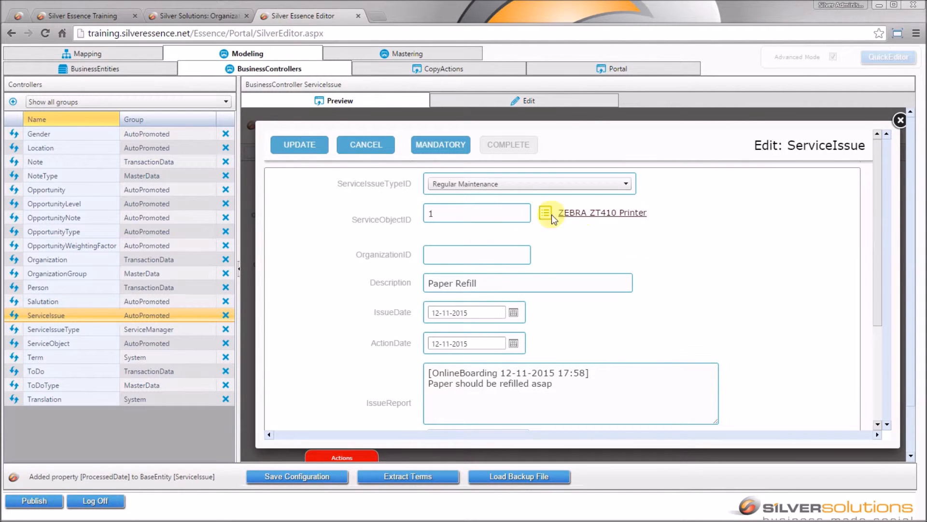
{"action": "left_click", "coordinate": [358, 147]}
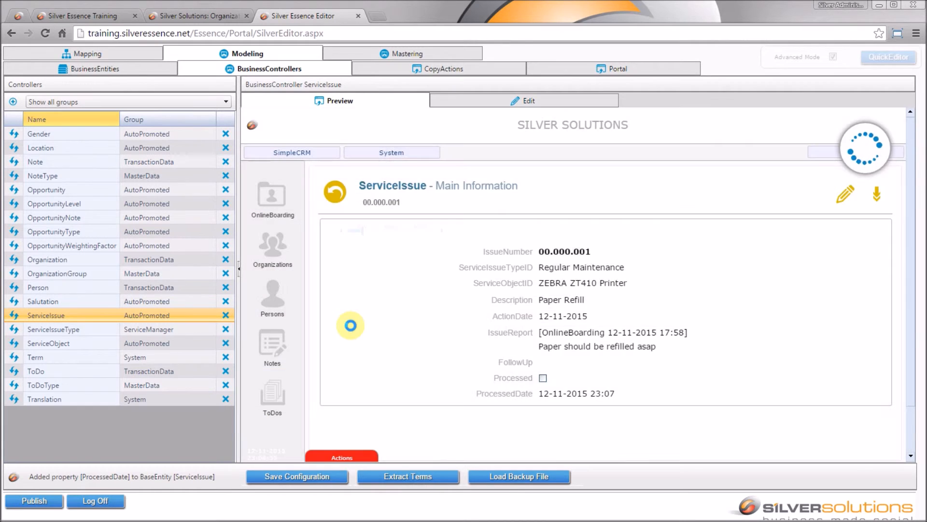
{"action": "right_click", "coordinate": [636, 378]}
{"action": "key", "text": "Escape"}
{"action": "right_click", "coordinate": [635, 379]}
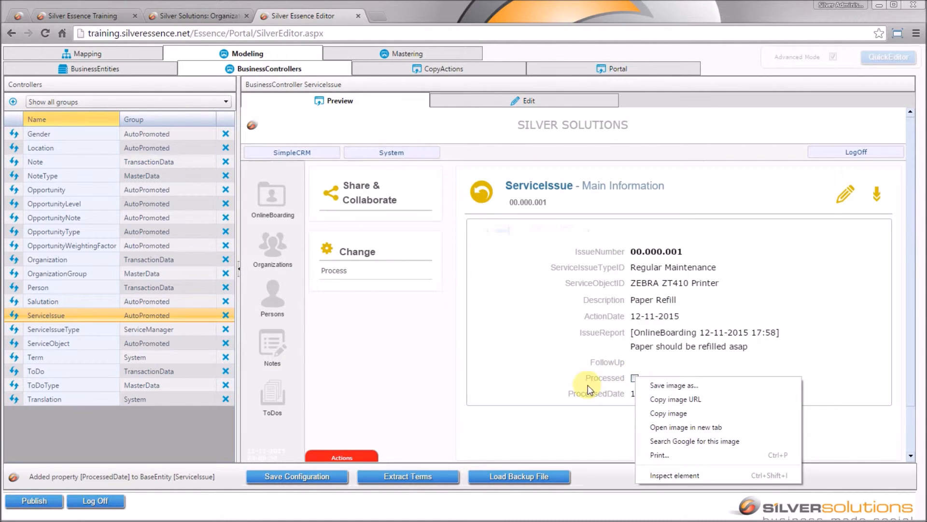
{"action": "left_click", "coordinate": [601, 407]}
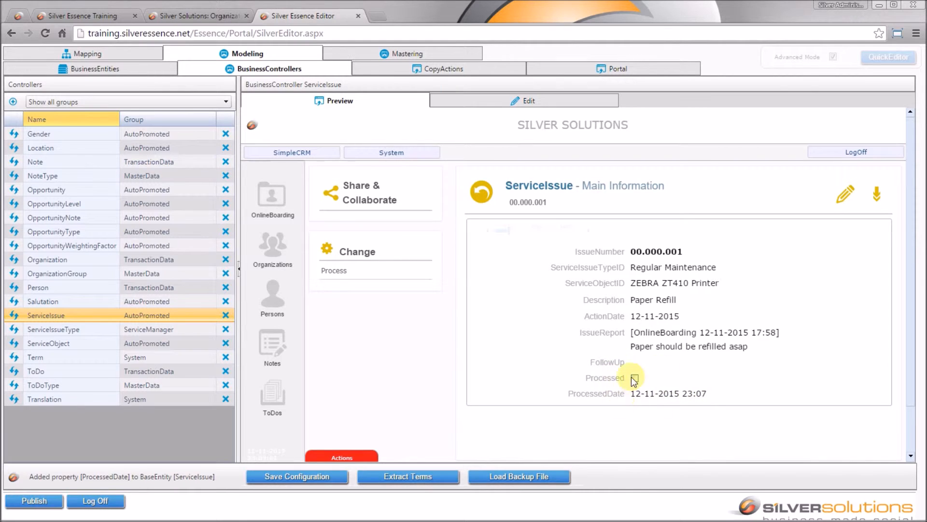
Process the Paper Refill issue, reopen it, and process it once more to test both methods.
{"action": "left_click", "coordinate": [356, 276]}
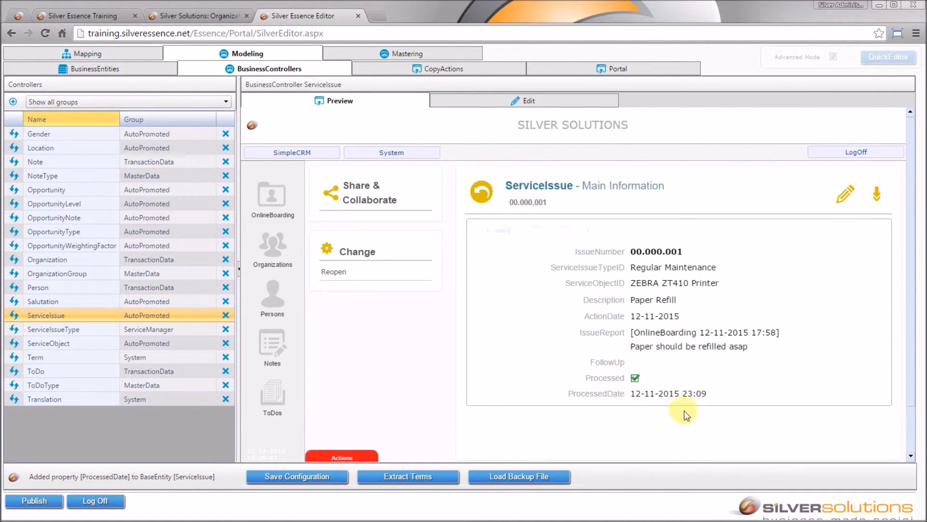
{"action": "left_click", "coordinate": [393, 277]}
{"action": "left_click", "coordinate": [397, 273]}
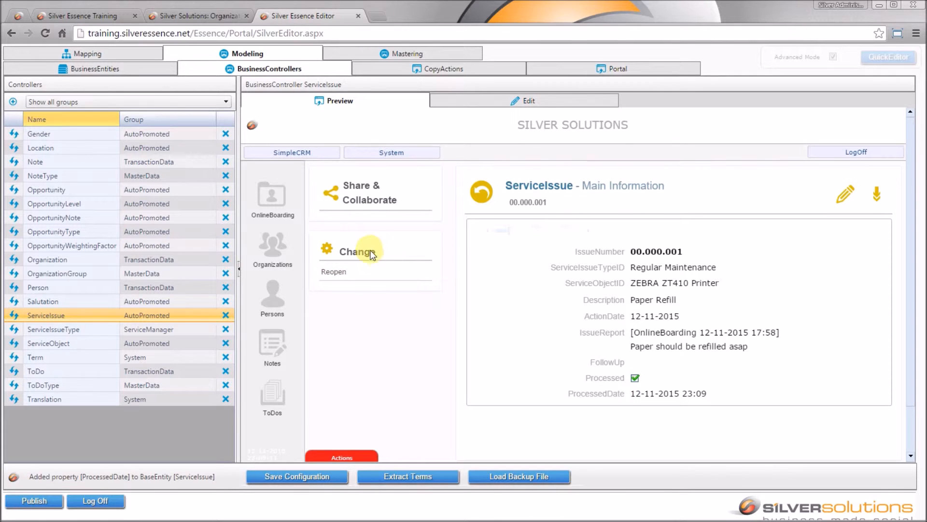
{"action": "left_click", "coordinate": [340, 273]}
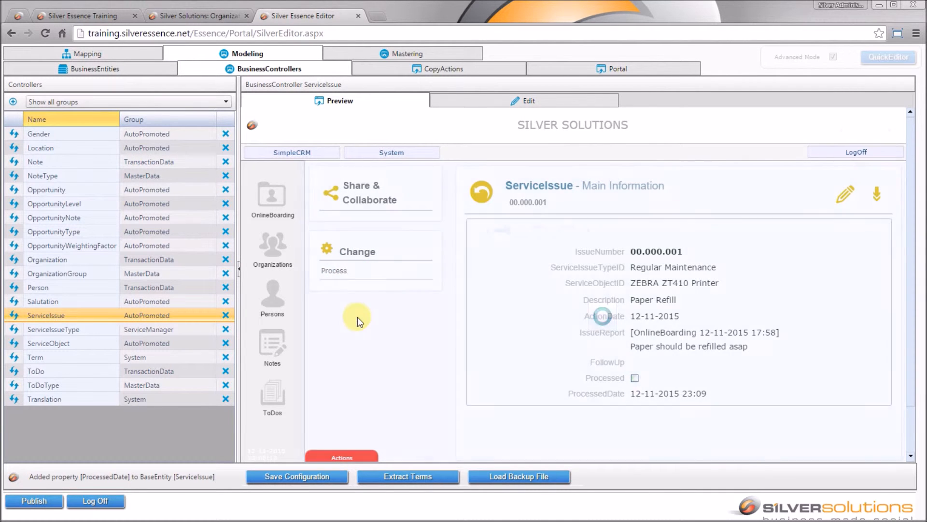
{"action": "left_click", "coordinate": [338, 271]}
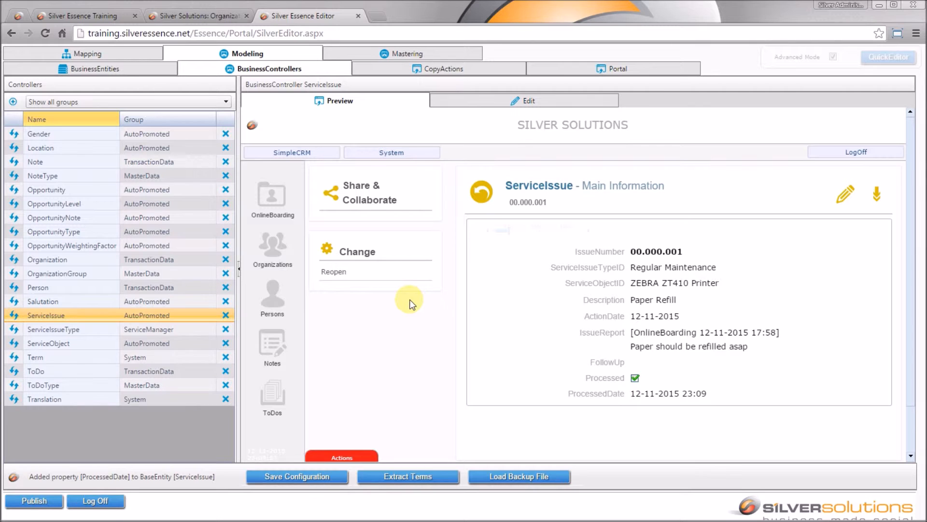
Save the configuration and return to the ServiceIssue business entity's settings.
{"action": "left_click", "coordinate": [297, 477]}
{"action": "left_click", "coordinate": [122, 70]}
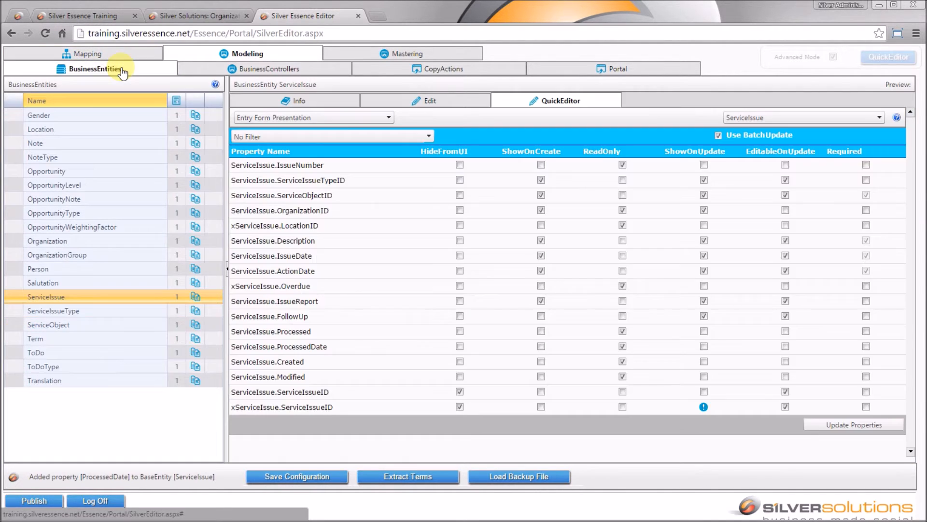
Give ServiceIssue's Process method the UI name Process, allow it from linked lists and from the editor, and save the method.
{"action": "left_click", "coordinate": [431, 102]}
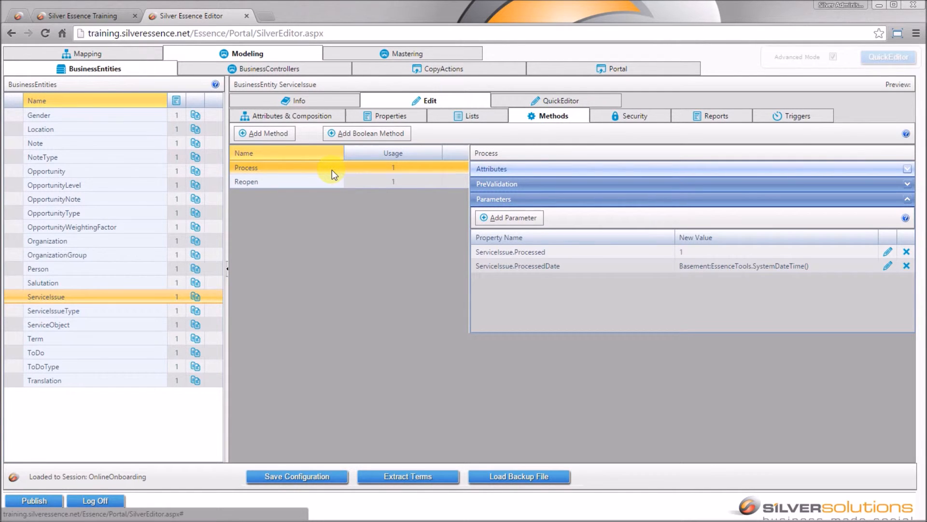
{"action": "left_click", "coordinate": [551, 170]}
{"action": "left_click", "coordinate": [630, 202]}
{"action": "left_click_drag", "start_coordinate": [630, 203], "coordinate": [589, 203]}
{"action": "key", "text": "ctrl+c"}
{"action": "left_click", "coordinate": [660, 215]}
{"action": "key", "text": "ctrl+v"}
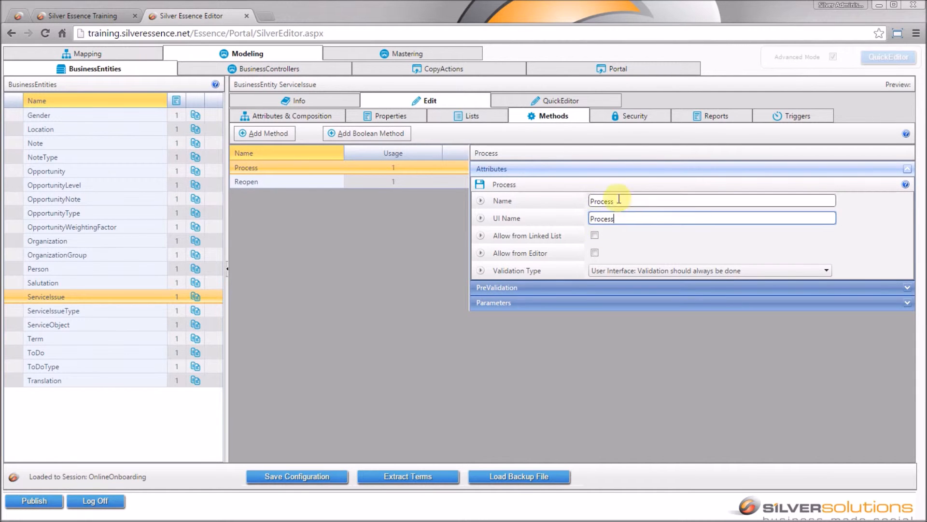
{"action": "left_click", "coordinate": [595, 236]}
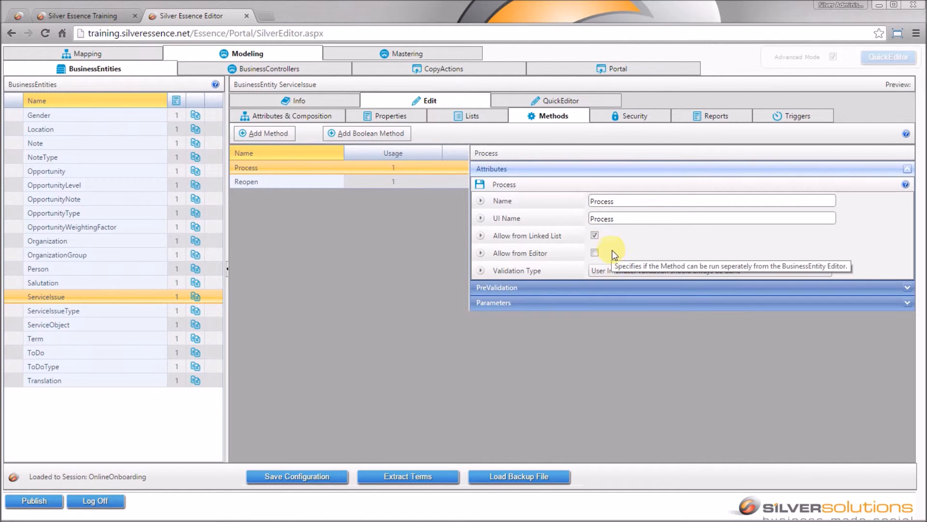
{"action": "left_click", "coordinate": [596, 253]}
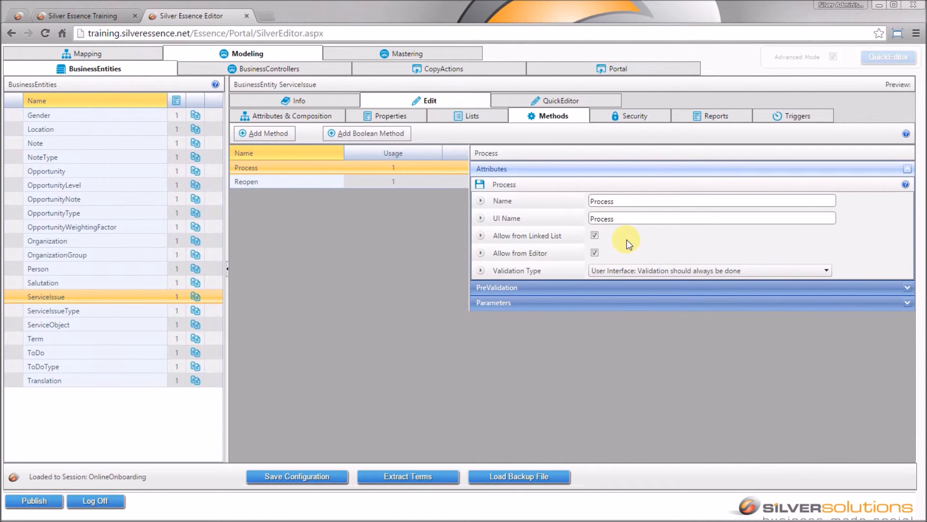
{"action": "left_click", "coordinate": [480, 184]}
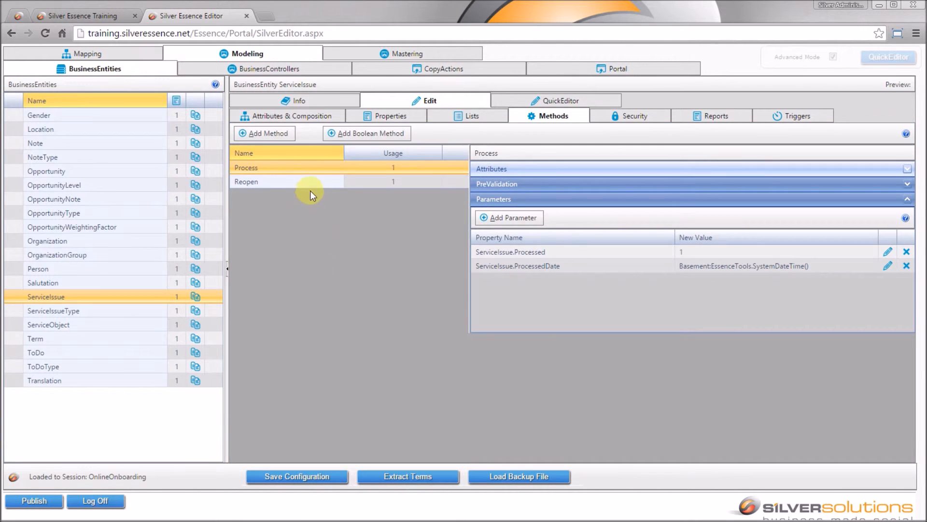
Give ServiceIssue's Reopen method the UI name Reopen, allow it from linked lists and from the editor, and save the method.
{"action": "left_click", "coordinate": [311, 179]}
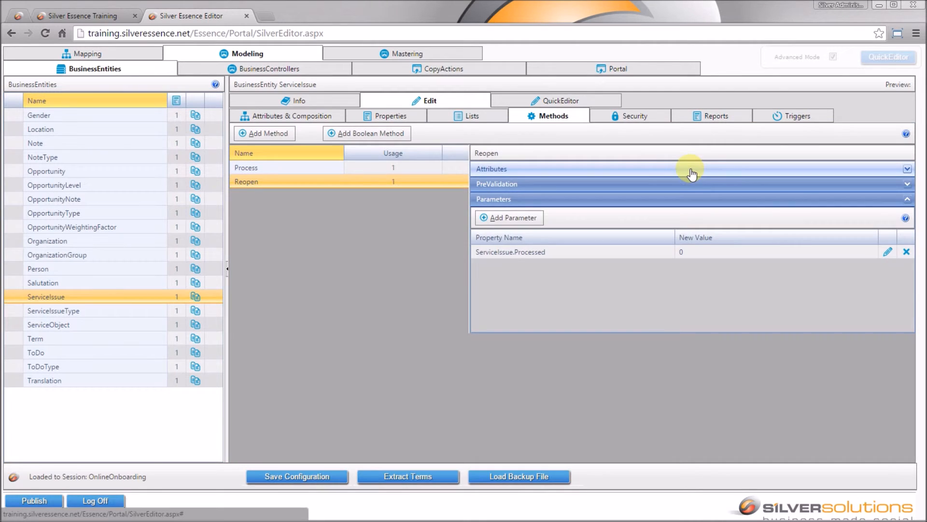
{"action": "left_click", "coordinate": [691, 170]}
{"action": "left_click_drag", "start_coordinate": [633, 206], "coordinate": [561, 208]}
{"action": "key", "text": "ctrl+c"}
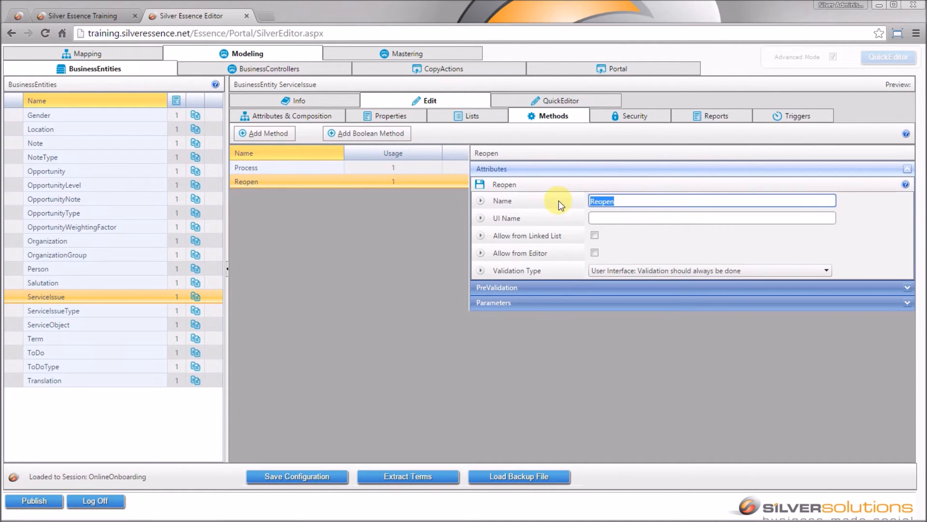
{"action": "left_click", "coordinate": [625, 217]}
{"action": "key", "text": "ctrl+v"}
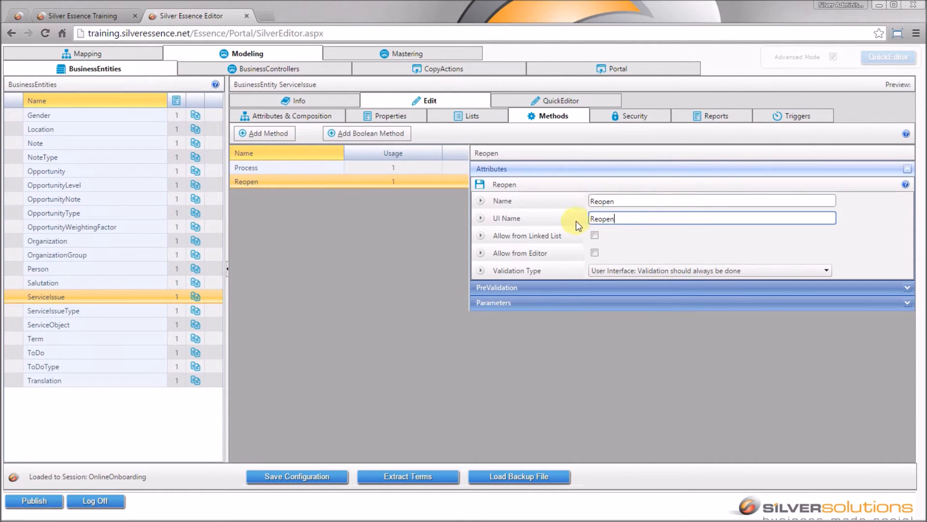
{"action": "left_click", "coordinate": [594, 235]}
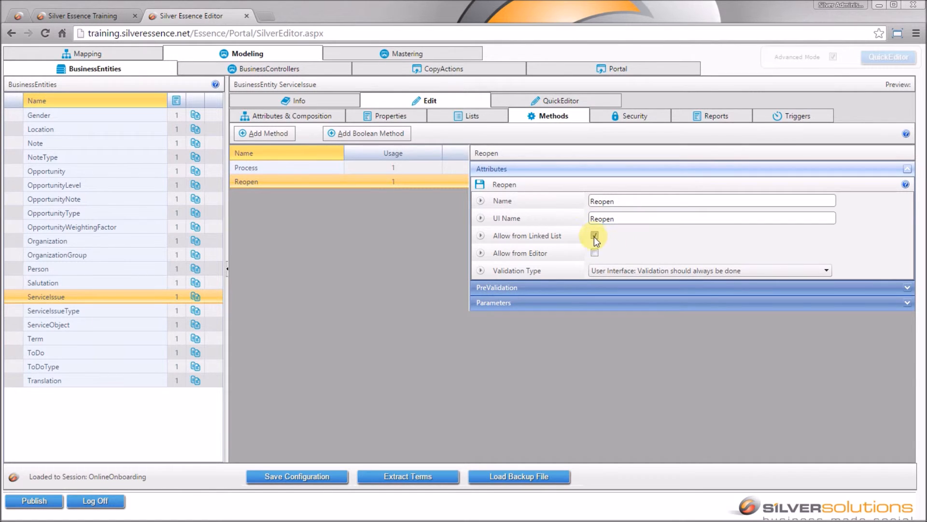
{"action": "left_click", "coordinate": [594, 253]}
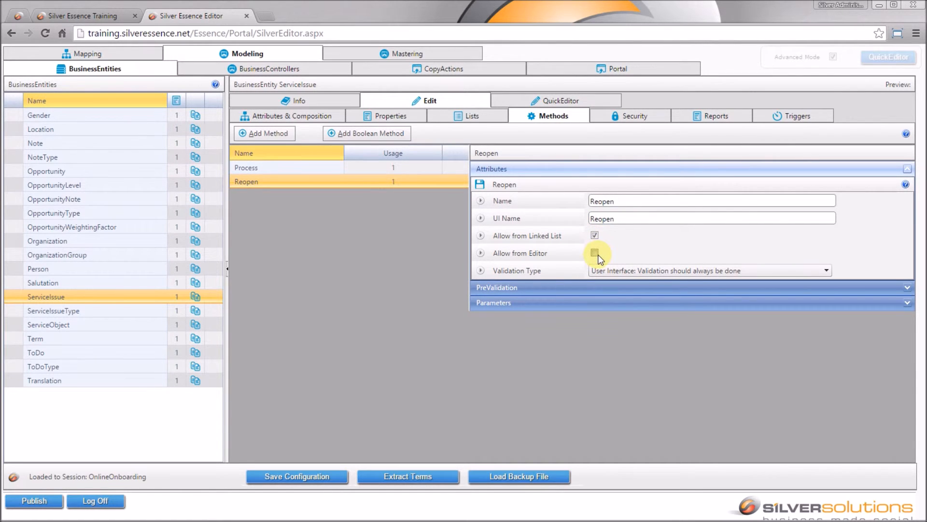
{"action": "left_click", "coordinate": [480, 186]}
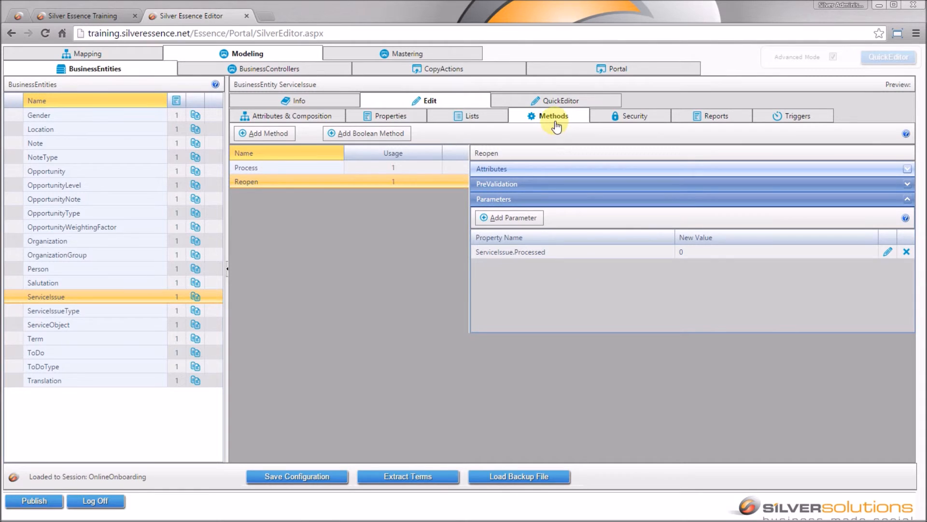
Save ServiceIssue's ServiceIssues list as an editable list and save the configuration.
{"action": "left_click", "coordinate": [472, 123]}
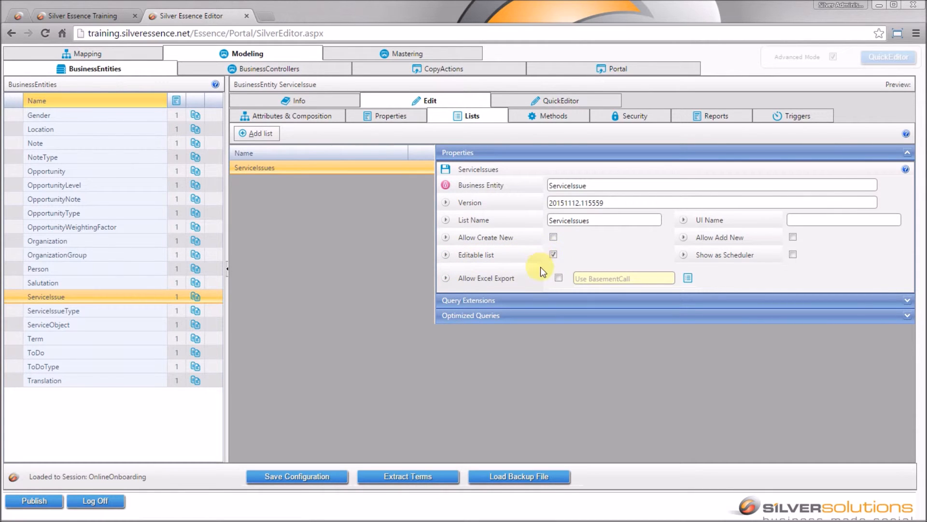
{"action": "left_click", "coordinate": [569, 254]}
{"action": "left_click", "coordinate": [445, 170]}
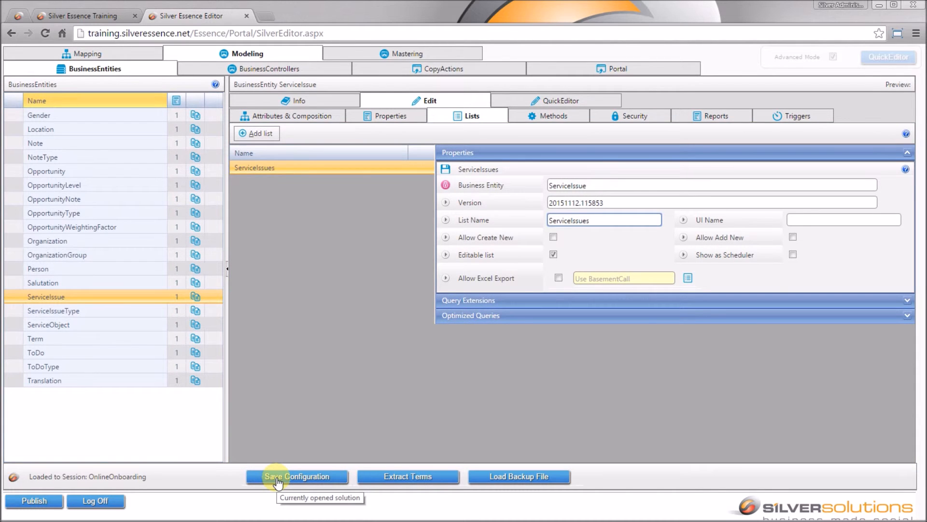
{"action": "left_click", "coordinate": [277, 477]}
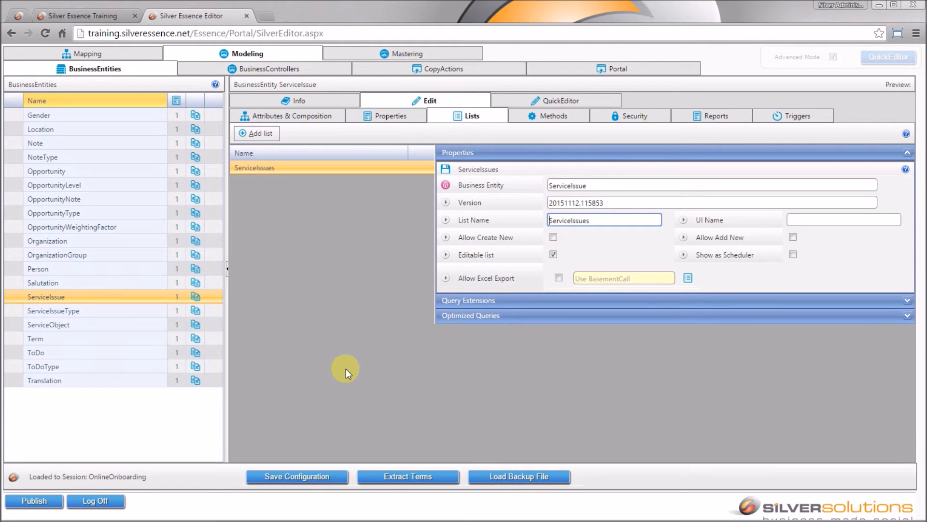
Reload the ServiceIssueType controller, open the RM Regular Maintenance record and show its related ServiceIssuesProcessed list.
{"action": "left_click", "coordinate": [293, 70]}
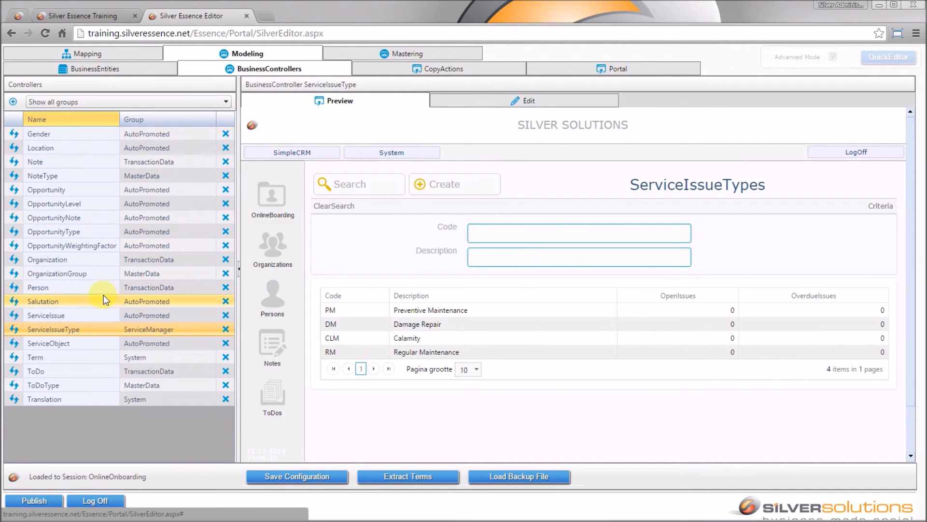
{"action": "left_click", "coordinate": [83, 328]}
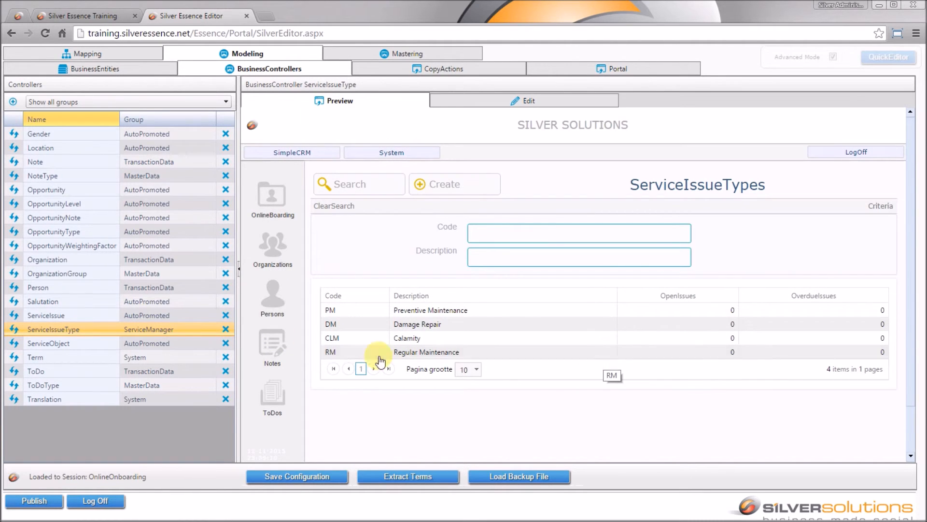
{"action": "left_click", "coordinate": [238, 269]}
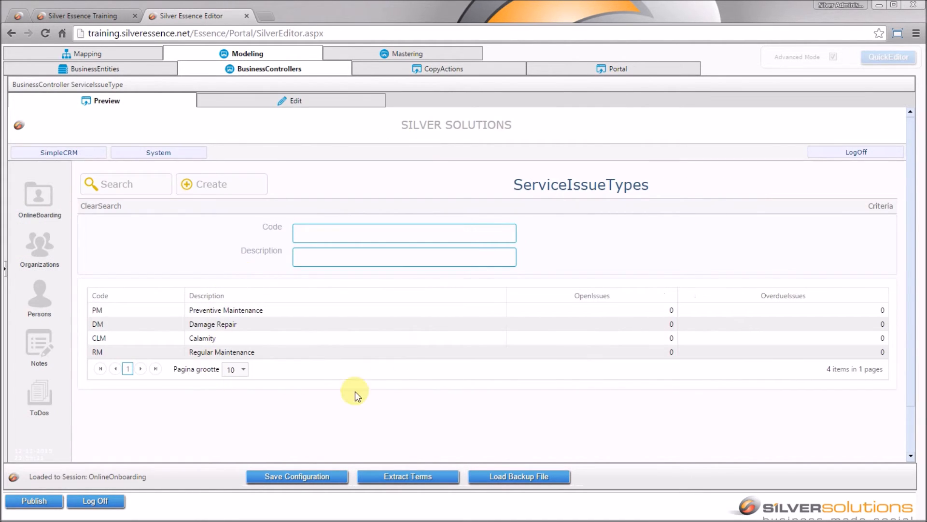
{"action": "left_click", "coordinate": [416, 353]}
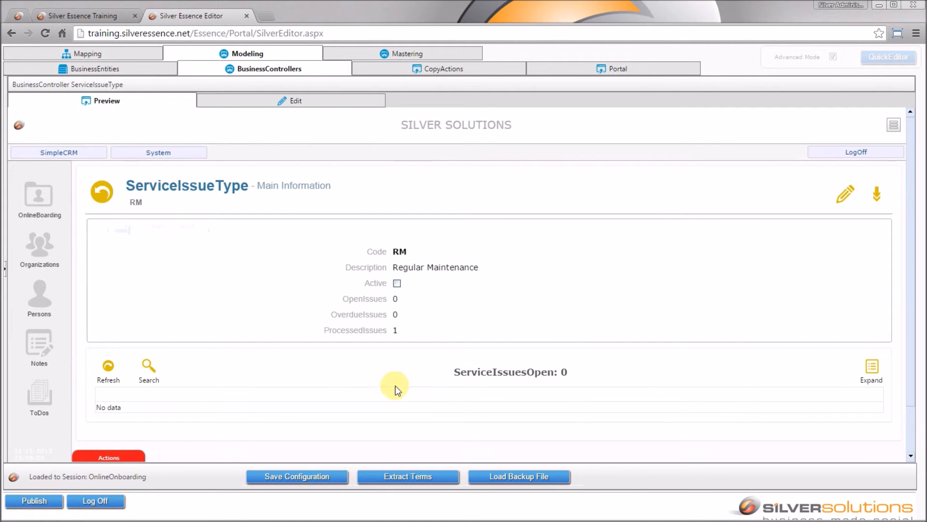
{"action": "left_click", "coordinate": [895, 126]}
{"action": "left_click", "coordinate": [862, 265]}
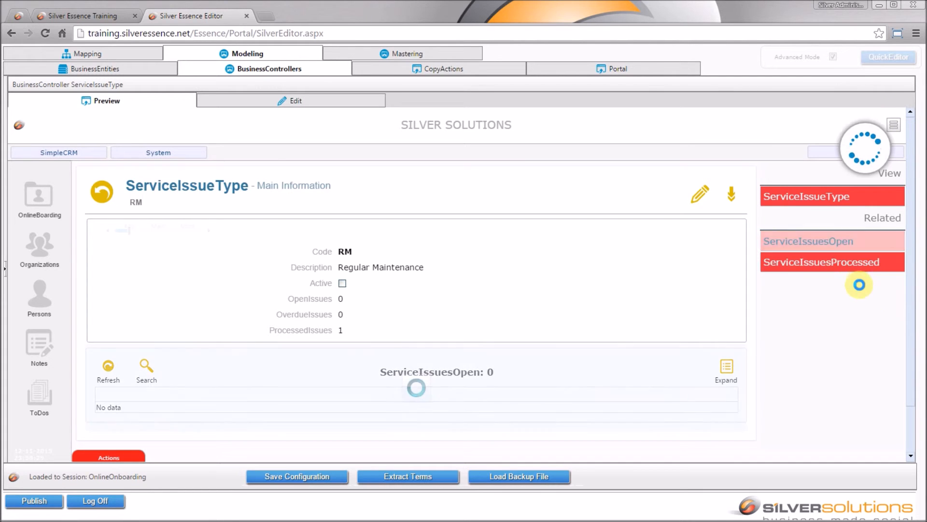
{"action": "left_click", "coordinate": [898, 126]}
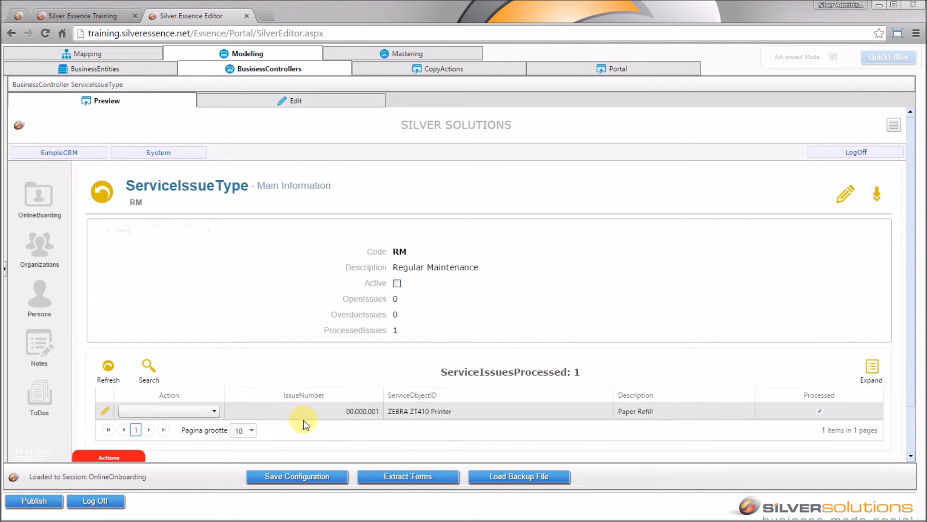
Check the method offered for the processed Paper Refill issue in the linked list and in its edit form, leaving the issue unchanged.
{"action": "left_click", "coordinate": [213, 410]}
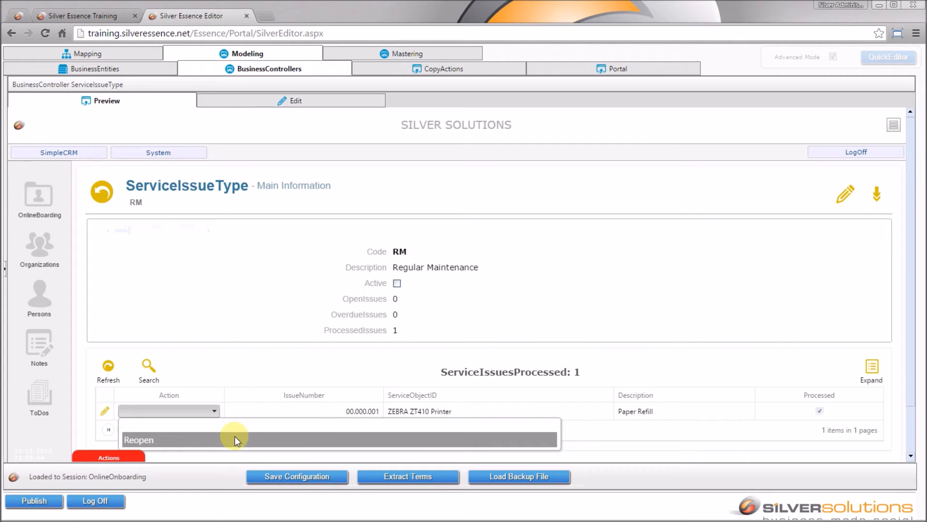
{"action": "left_click", "coordinate": [230, 373]}
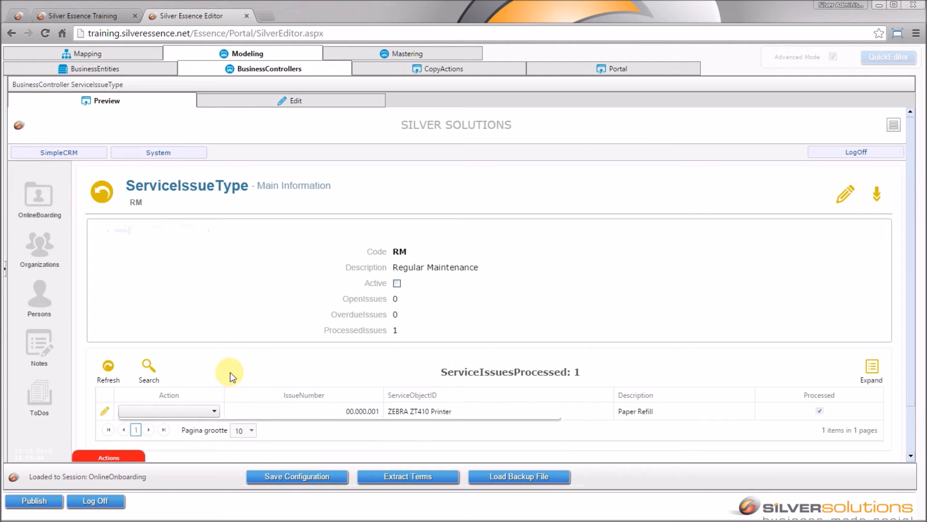
{"action": "left_click", "coordinate": [105, 411]}
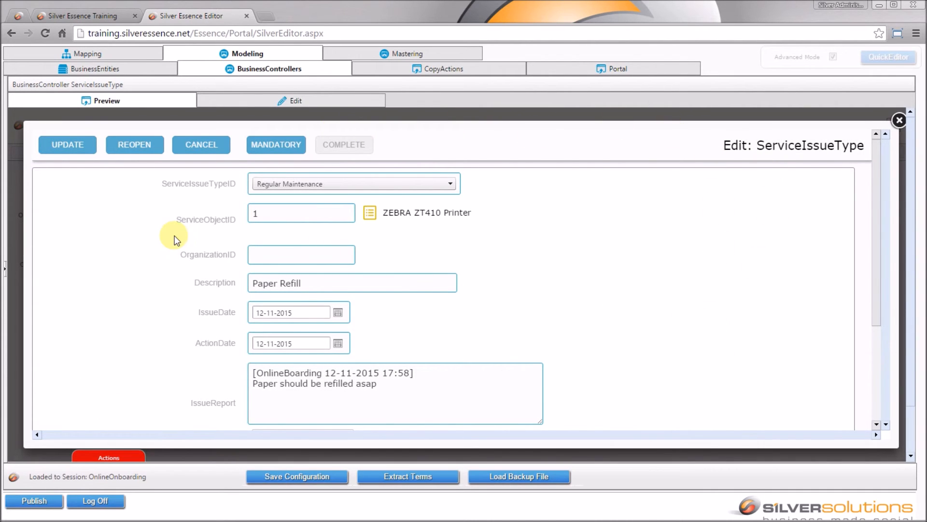
{"action": "left_click", "coordinate": [135, 147]}
{"action": "left_click", "coordinate": [897, 122]}
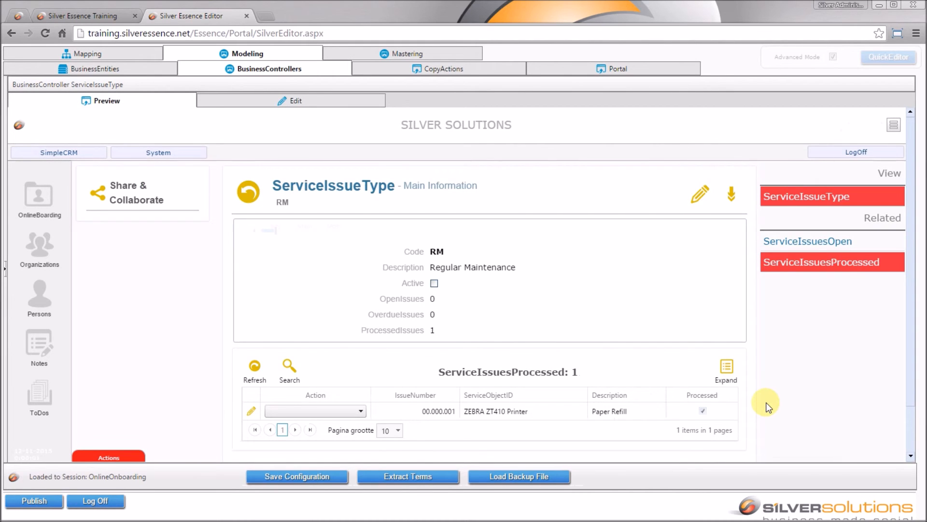
Reopen the Paper Refill issue from the processed issues list, and show the refreshed ServiceIssuesOpen list.
{"action": "left_click", "coordinate": [357, 412]}
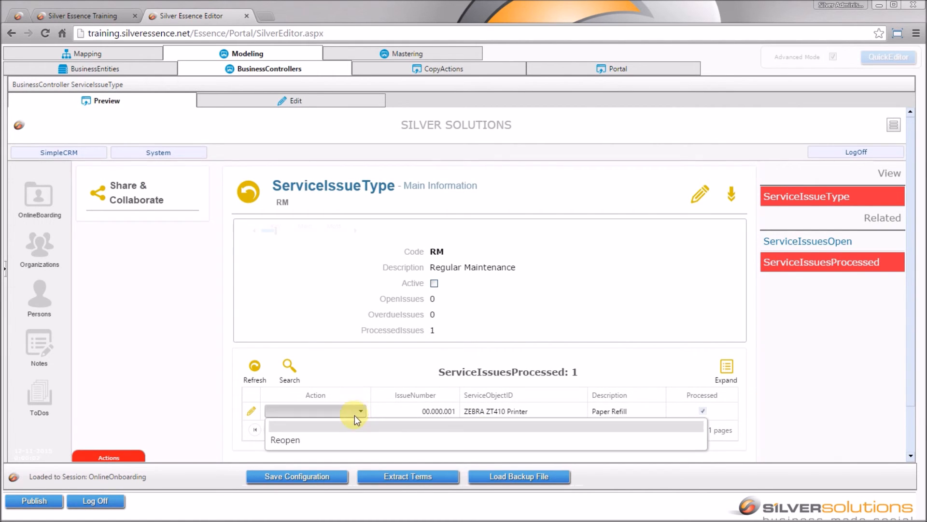
{"action": "left_click", "coordinate": [355, 441]}
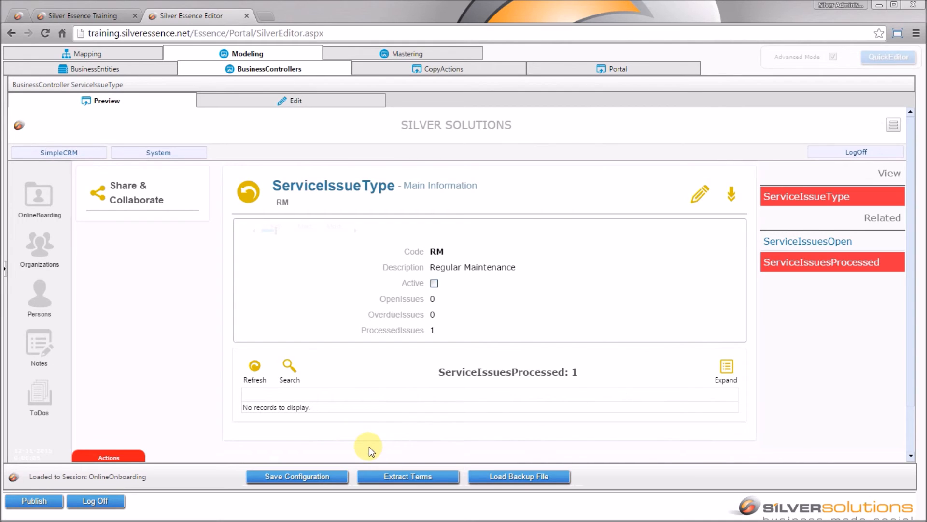
{"action": "left_click", "coordinate": [821, 241]}
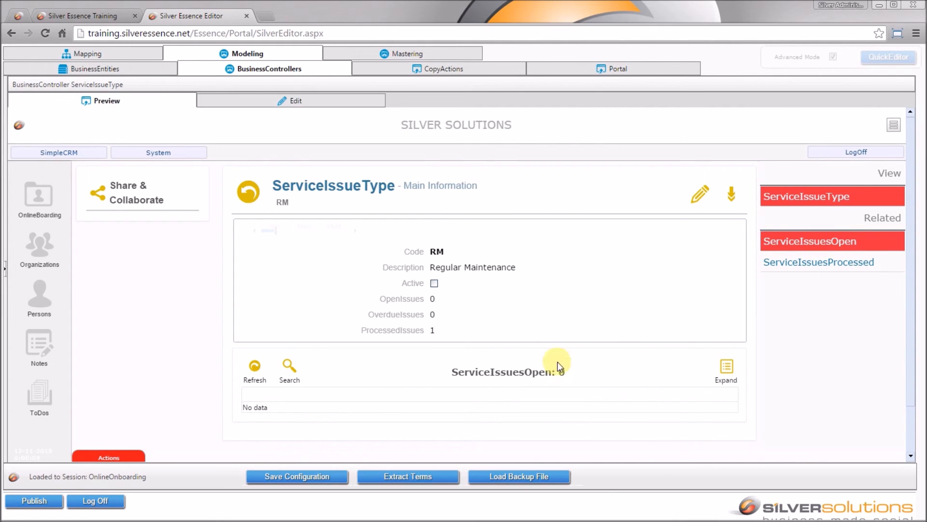
{"action": "left_click", "coordinate": [253, 368]}
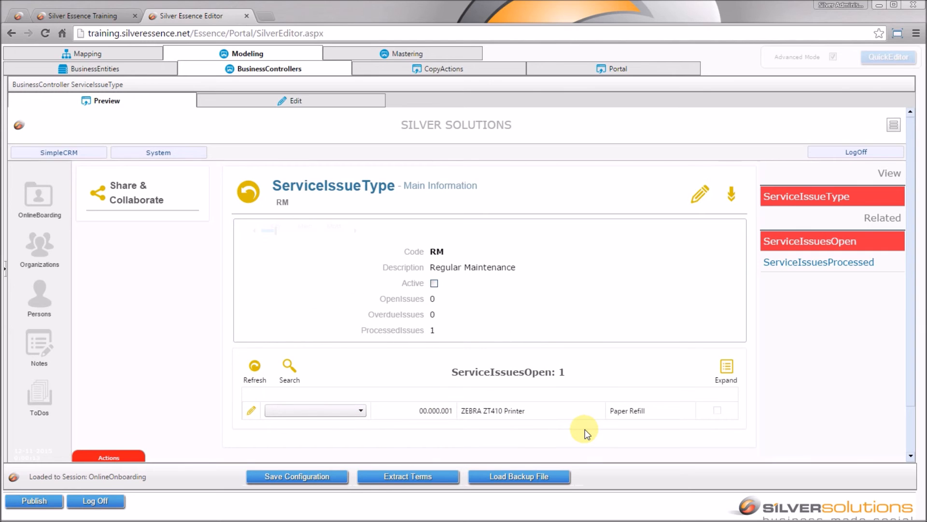
Check the method offered for the open Paper Refill issue in the linked list and edit form, closing the form without processing.
{"action": "left_click", "coordinate": [303, 409]}
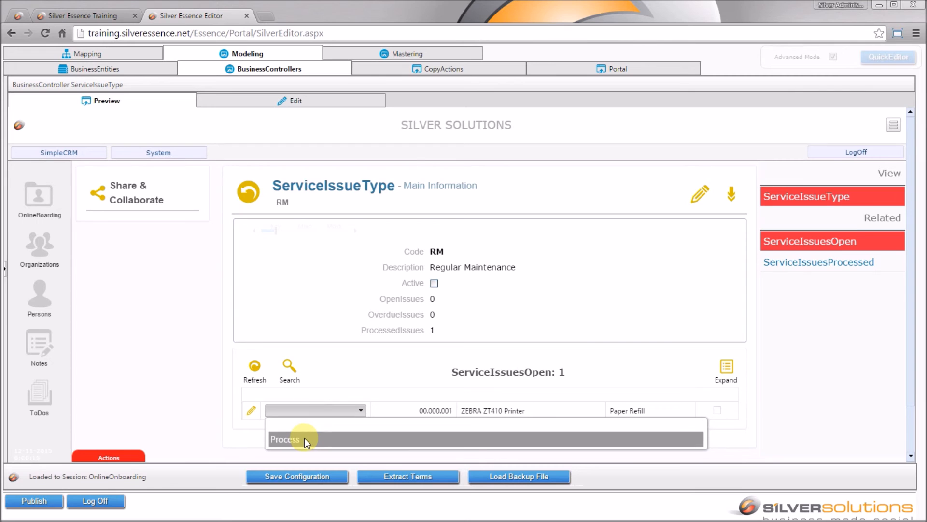
{"action": "left_click", "coordinate": [221, 414]}
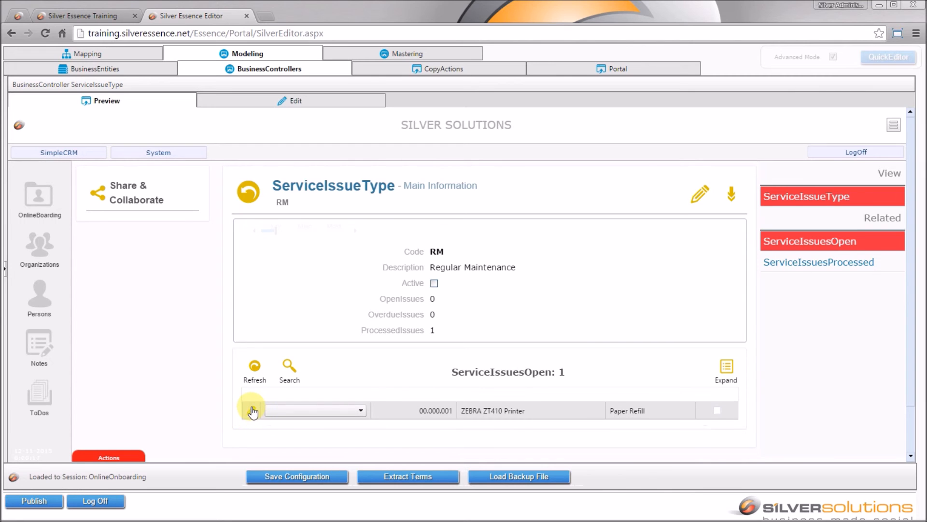
{"action": "left_click", "coordinate": [252, 411]}
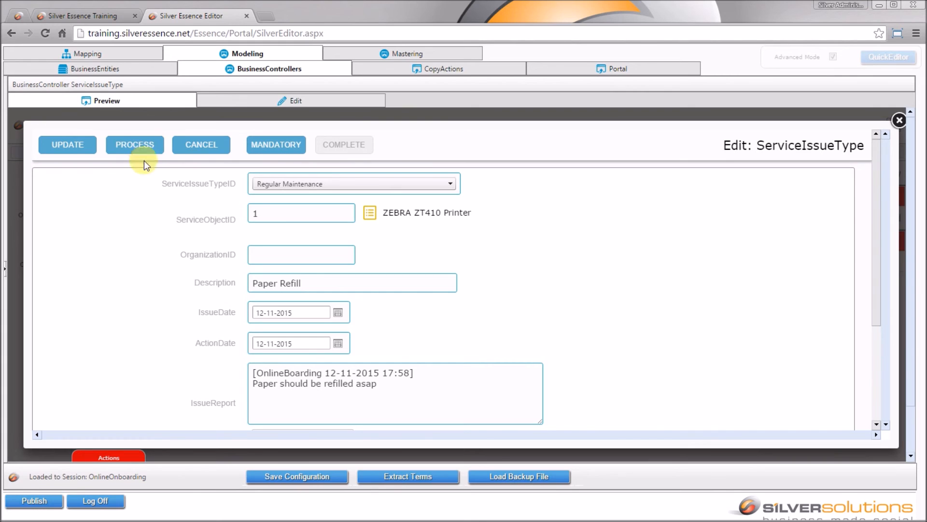
{"action": "left_click", "coordinate": [899, 121]}
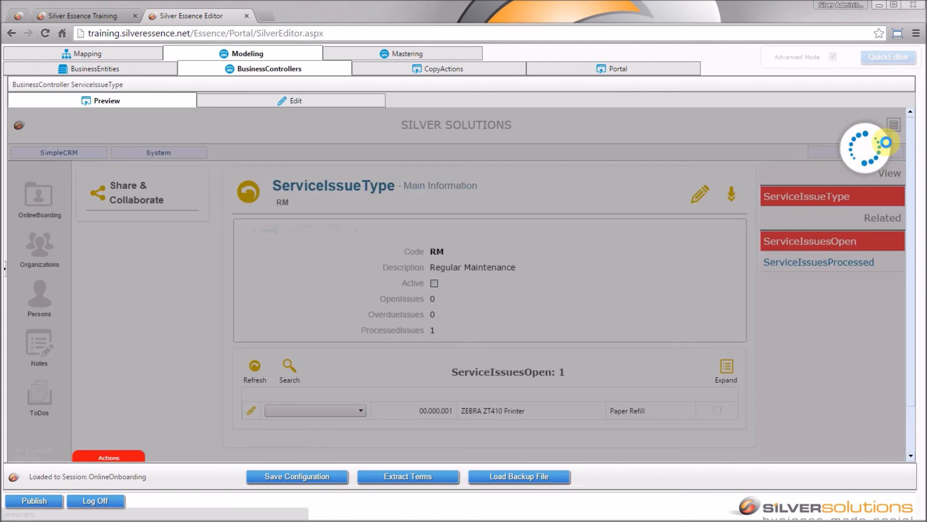